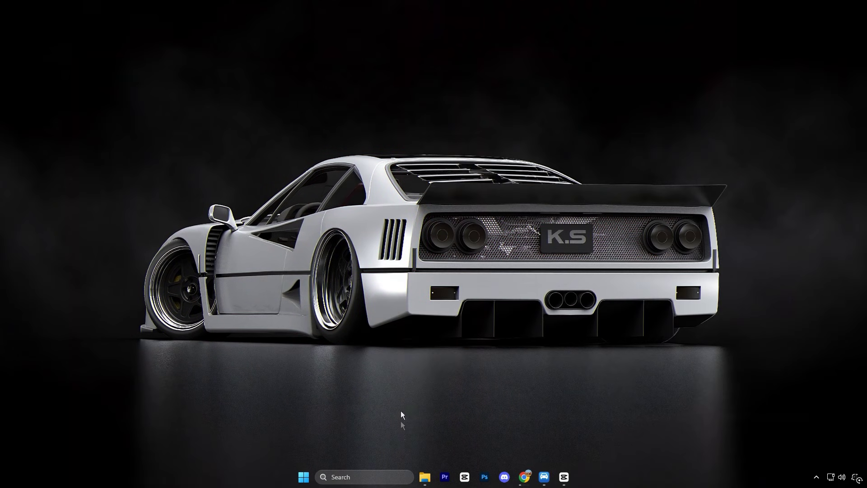
- Search Windows for "System Configuration" and open the app
click(384, 477)
text(system Configuration)
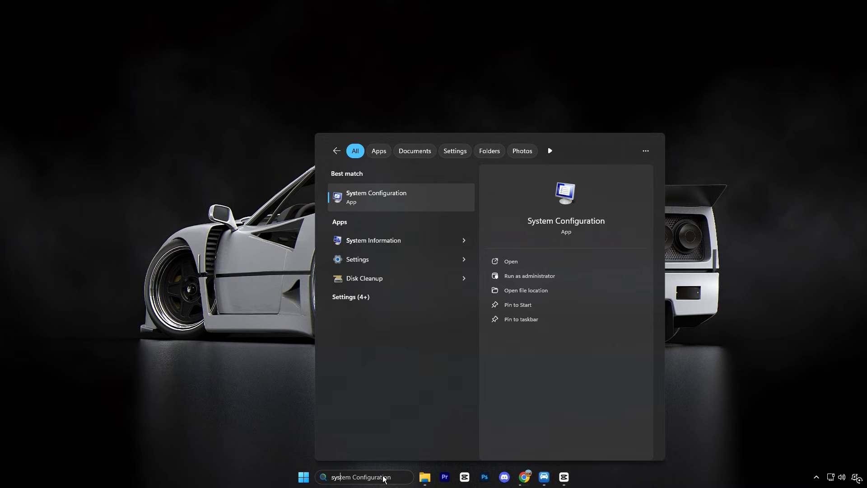
click(397, 190)
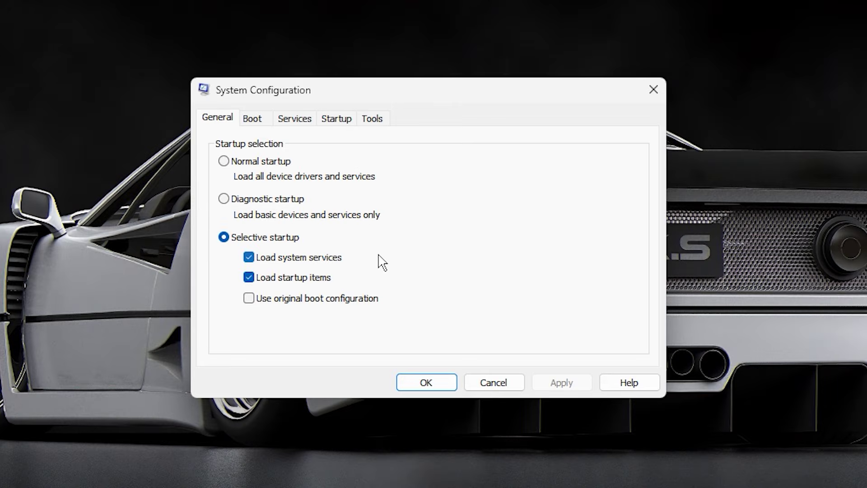
- Set the number of processors to 8 in the advanced boot options of the Windows 11 entry and confirm
click(340, 167)
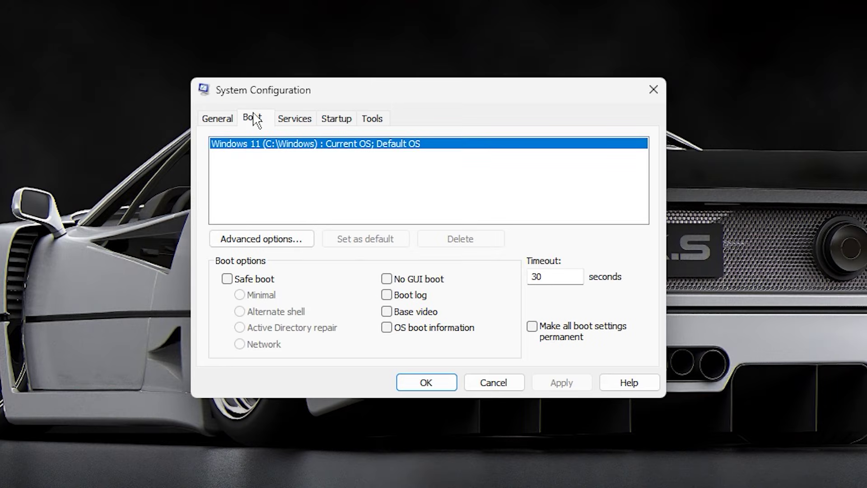
click(261, 235)
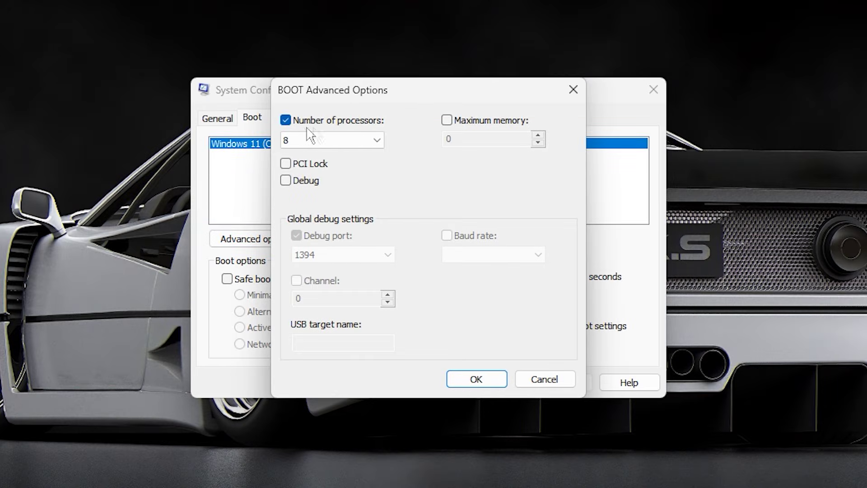
click(367, 146)
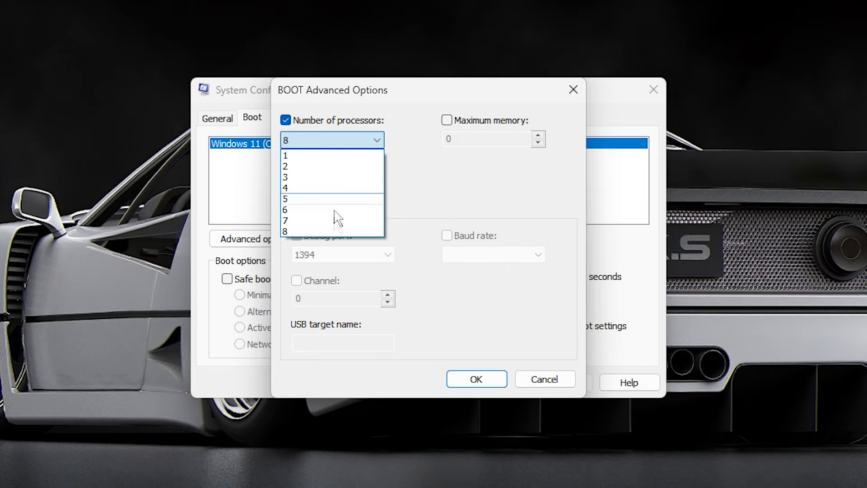
click(335, 233)
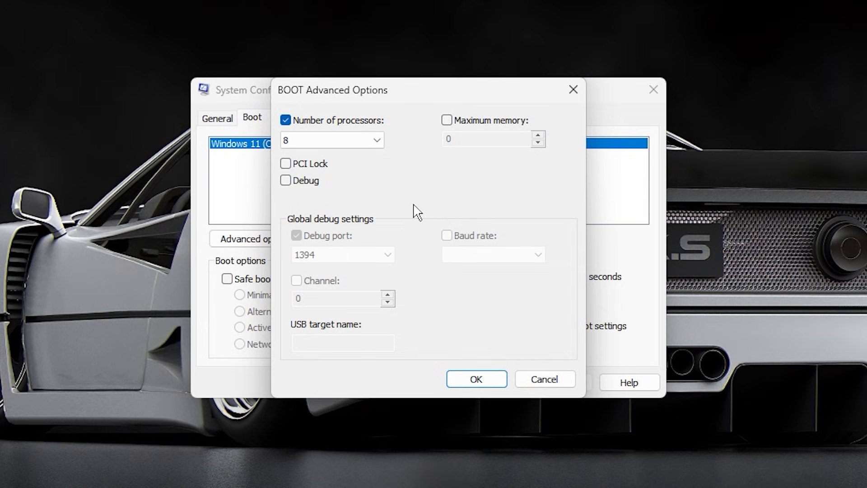
click(468, 384)
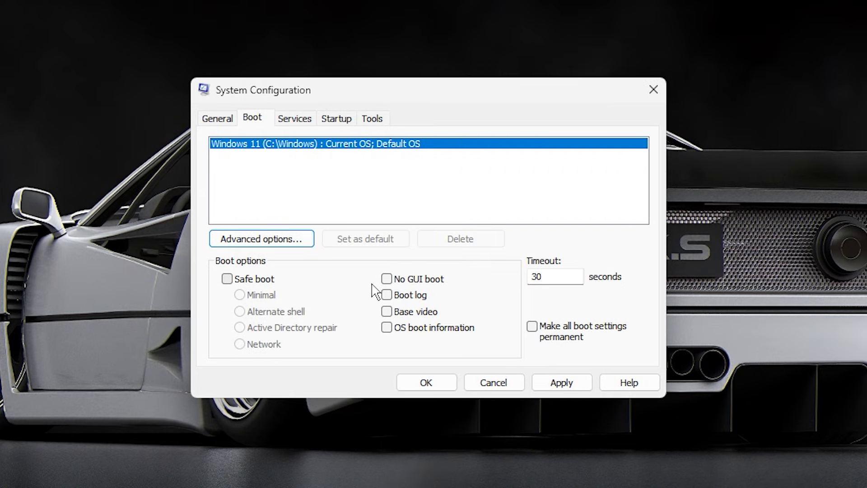
- Hide all Microsoft services in the services list and look through the remaining third-party services
click(291, 124)
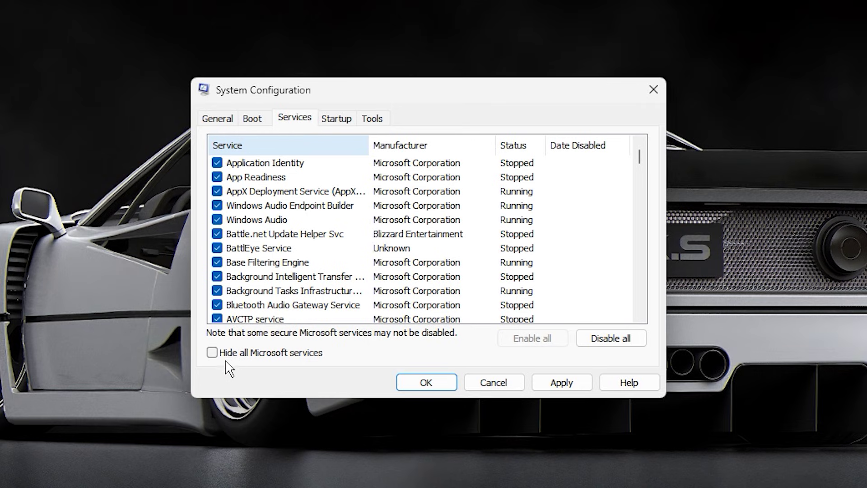
click(212, 353)
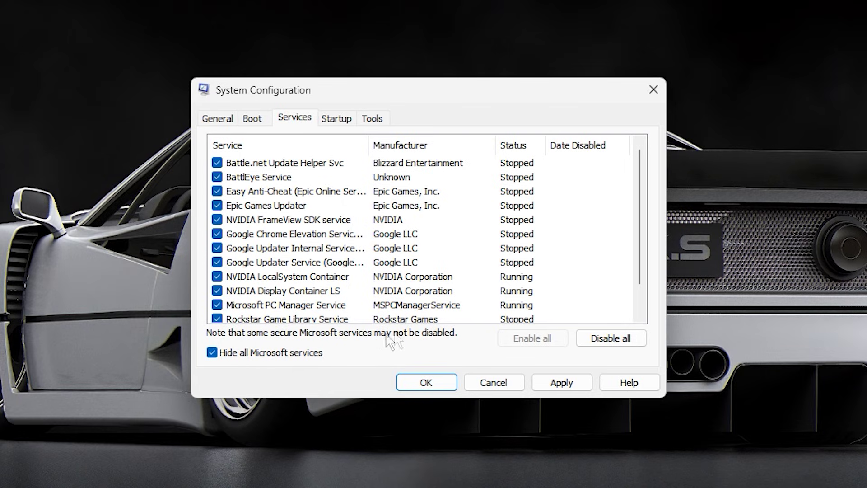
scroll(286, 242, down, 1)
scroll(285, 242, up, 1)
scroll(294, 246, down, 1)
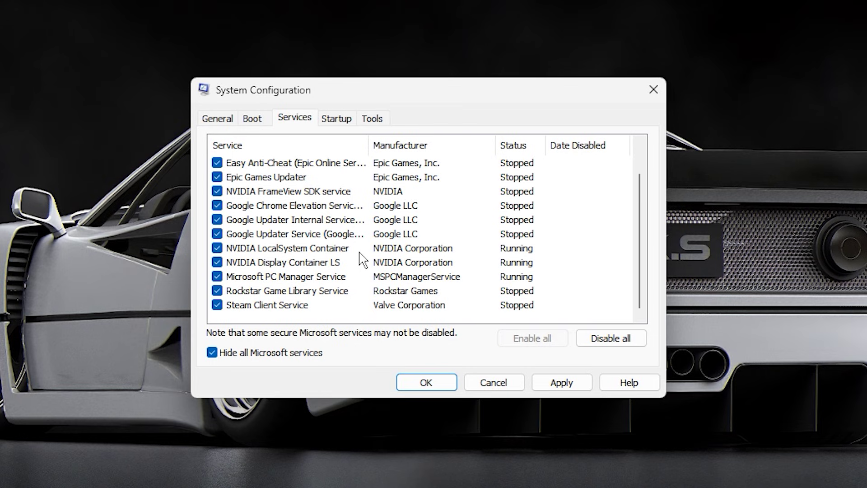
scroll(362, 259, up, 1)
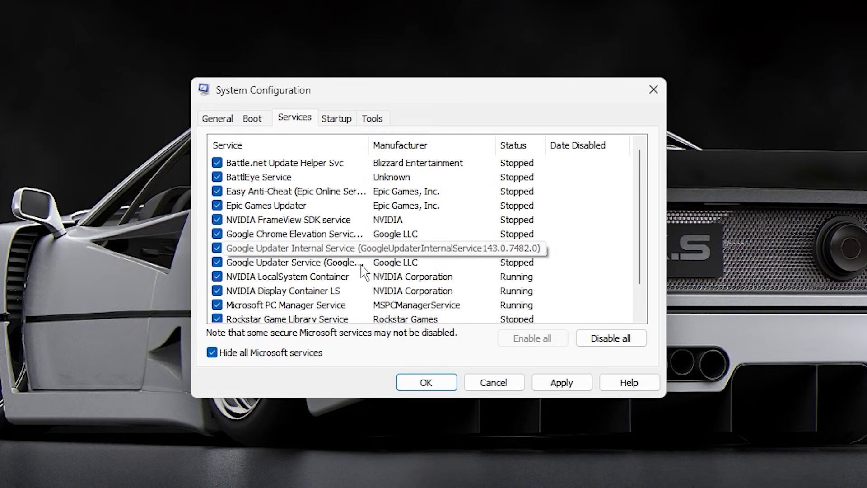
- Open Task Manager from the System Configuration startup settings and examine which startup apps are enabled or disabled
click(350, 119)
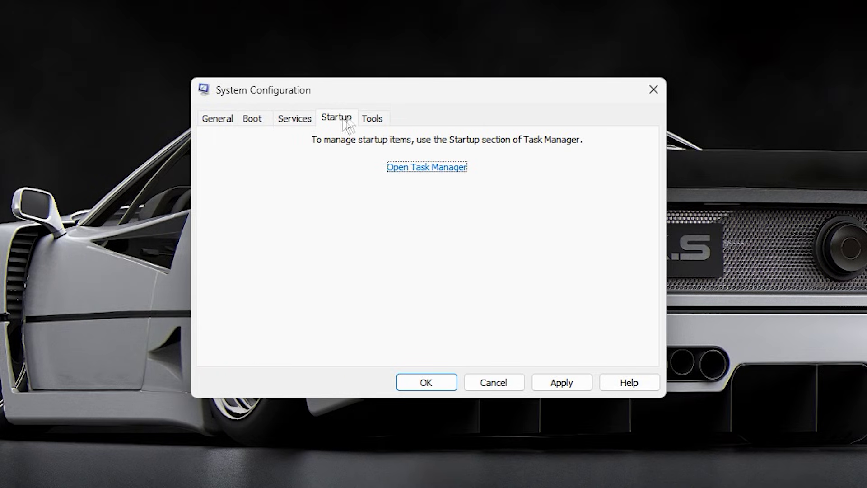
click(405, 171)
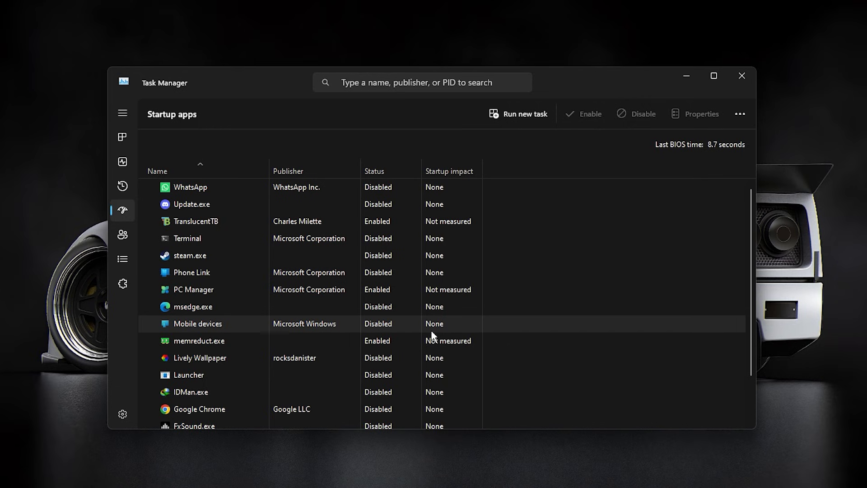
scroll(234, 353, down, 1)
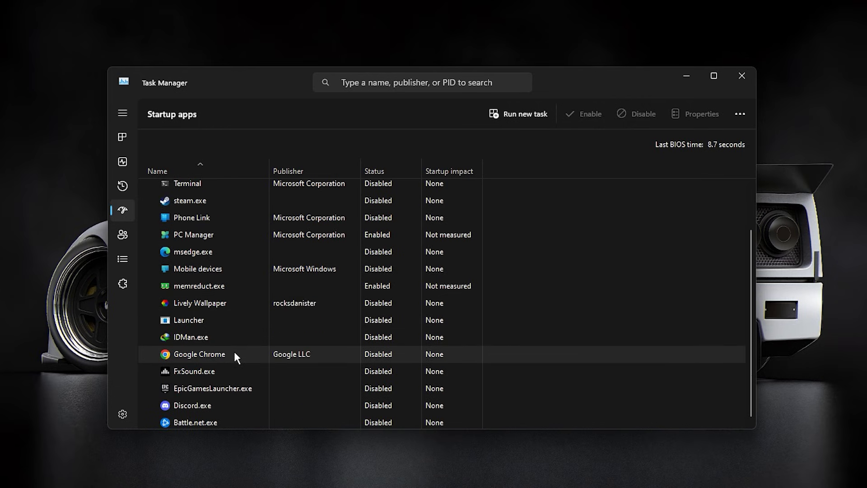
scroll(234, 356, up, 1)
scroll(234, 356, down, 1)
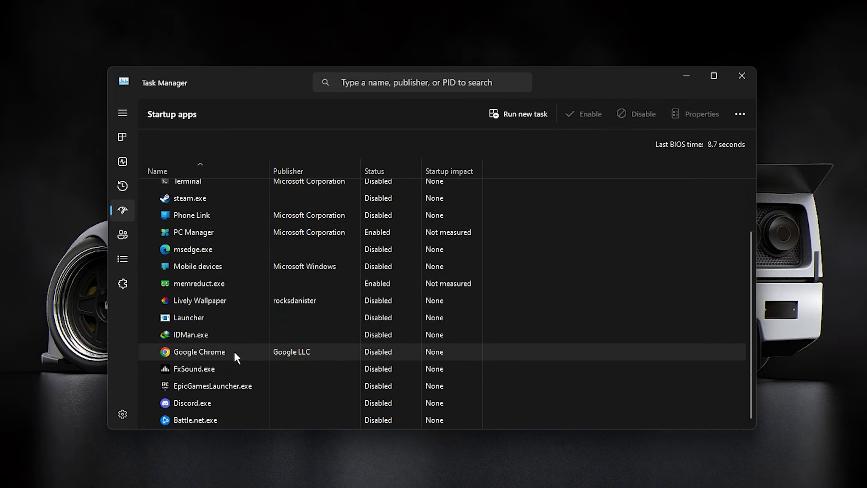
scroll(234, 356, up, 1)
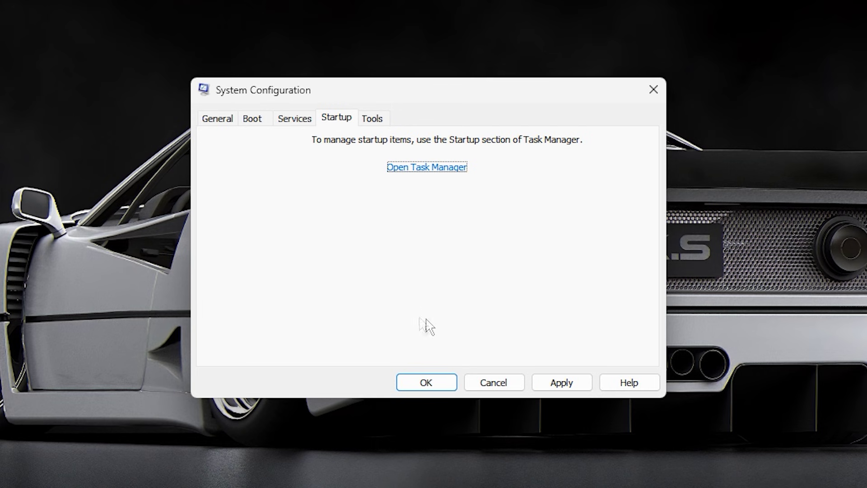
click(295, 127)
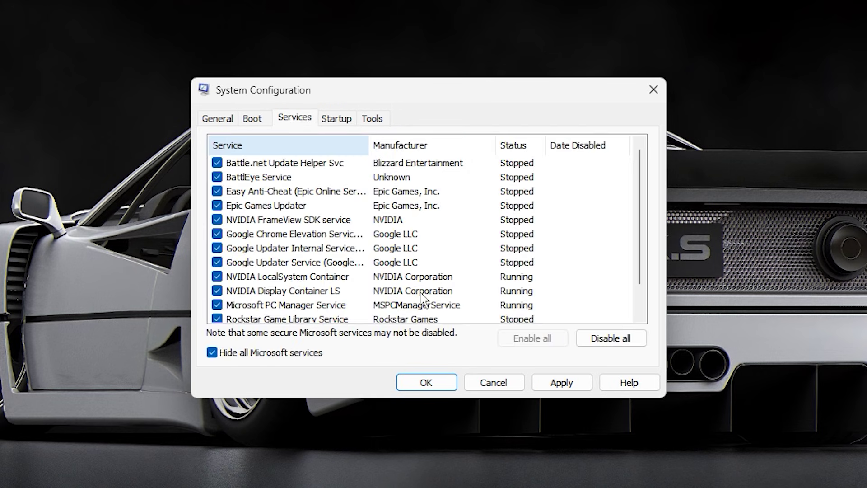
click(249, 124)
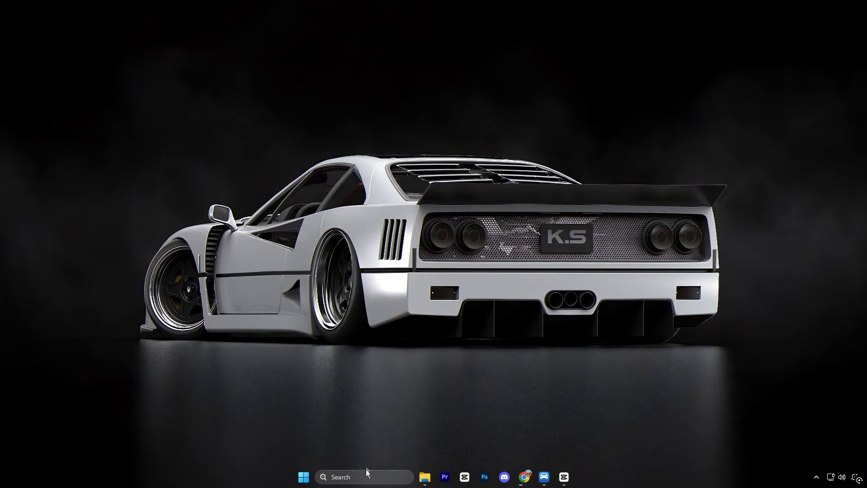
- Search Windows for "turn" and open the Turn Windows features on or off dialog
click(366, 470)
text(tur)
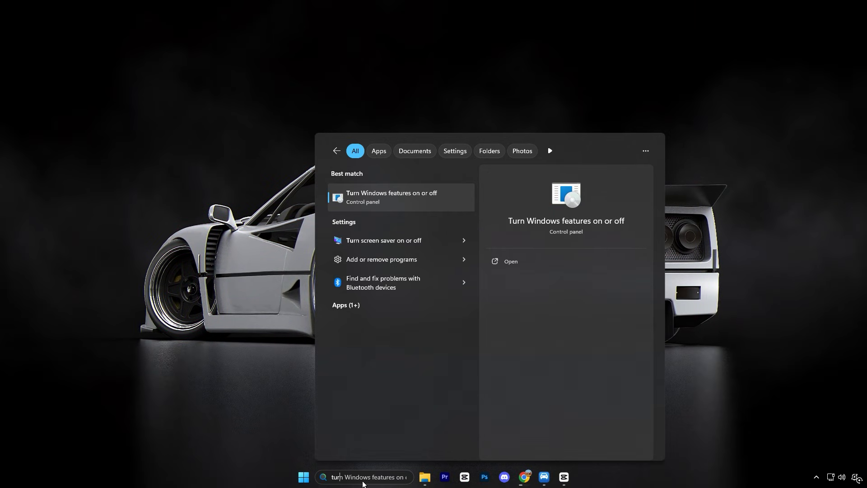
text(n)
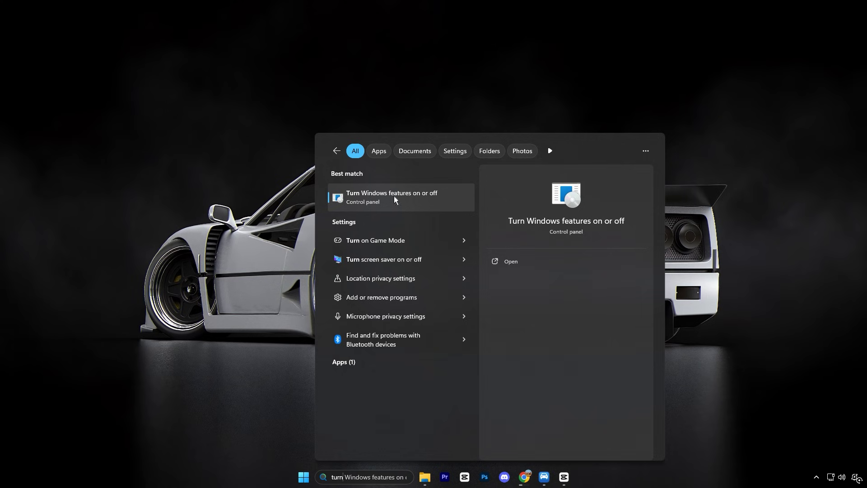
click(381, 202)
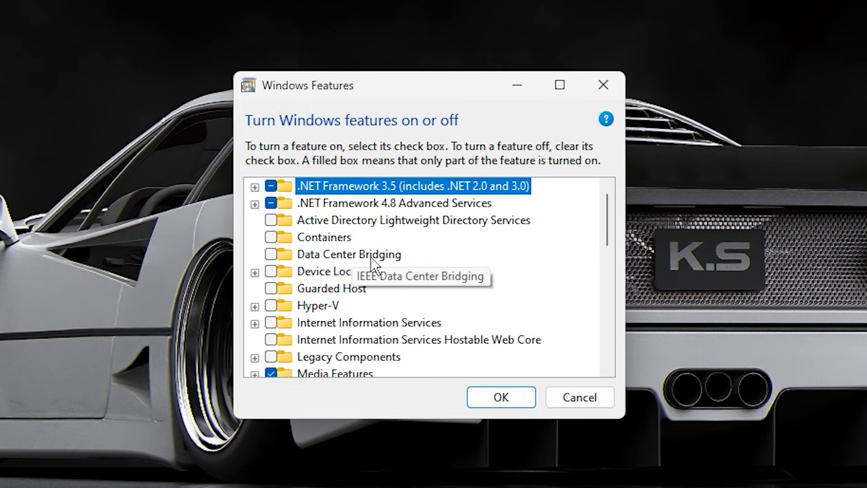
- Check the on/off state of Hyper-V, Internet Information Services and Internet Information Services Hostable Web Core in the Windows features list
scroll(372, 262, down, 1)
scroll(330, 299, up, 1)
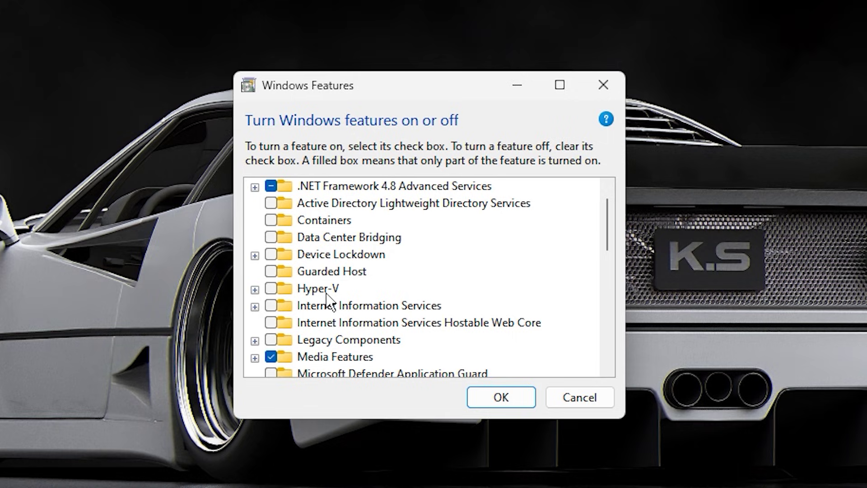
click(326, 293)
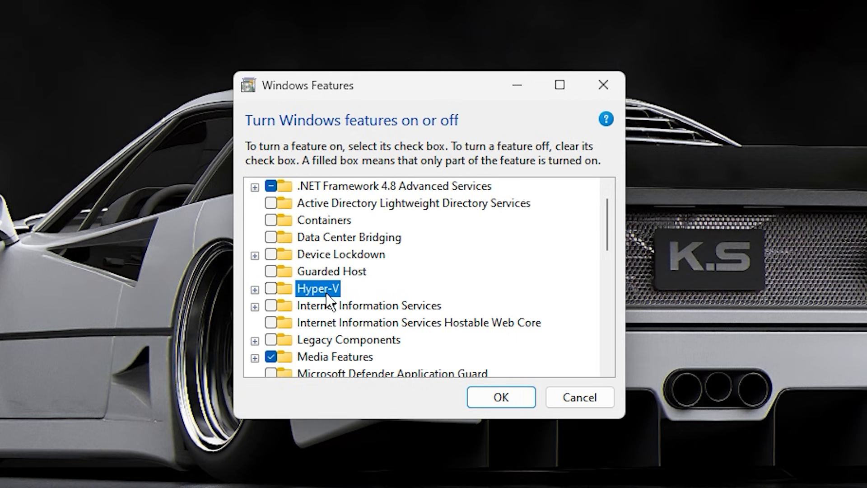
click(350, 310)
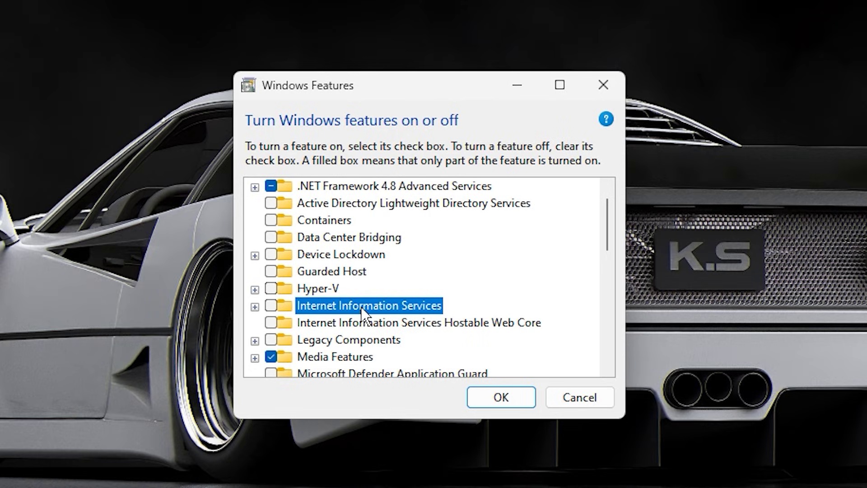
click(393, 328)
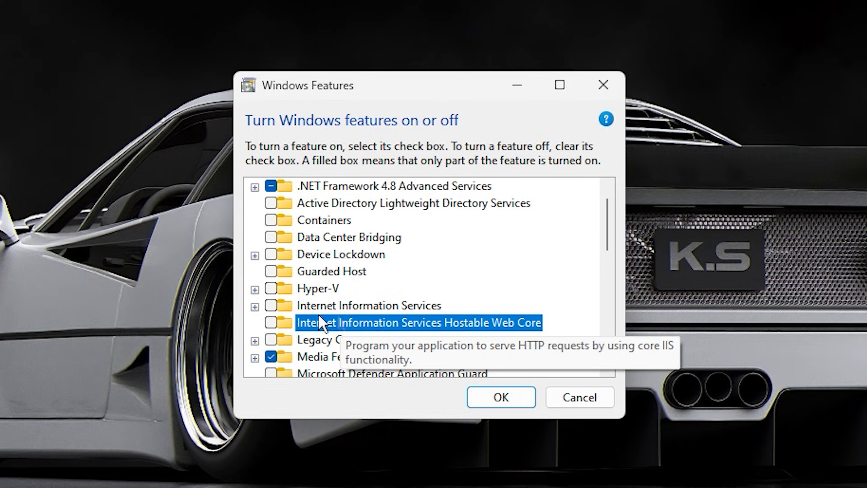
- Turn off the Microsoft Print to PDF feature and select the Microsoft XPS Document Writer entry
scroll(319, 321, down, 2)
click(300, 288)
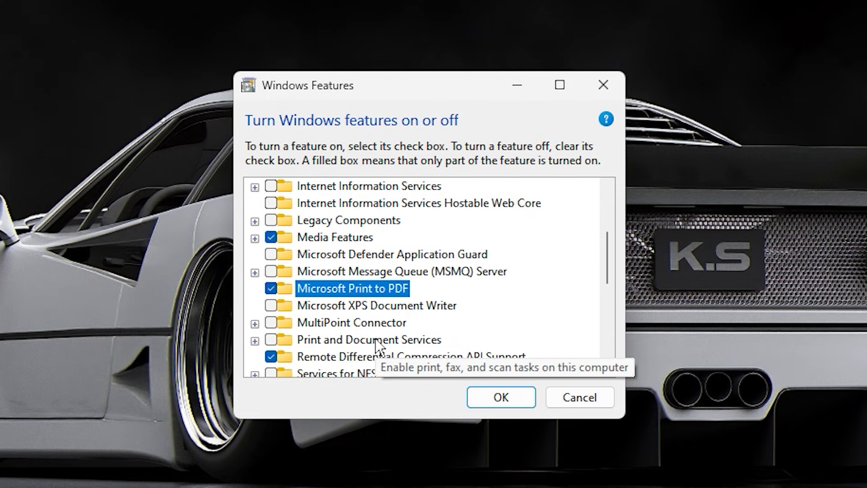
click(364, 307)
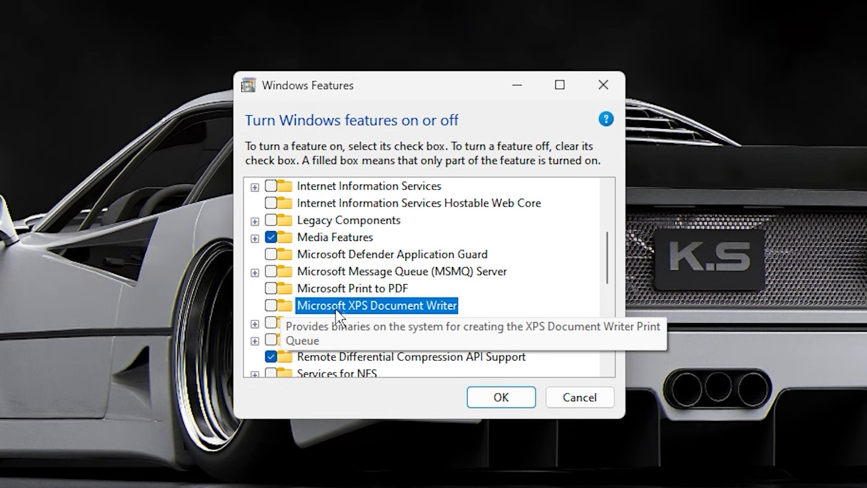
- Check the state of the Simple TCPIP services, SMB 1.0/CIFS File Sharing Support, Telnet Client, TFTP Client and Virtual Machine Platform features
scroll(339, 322, down, 1)
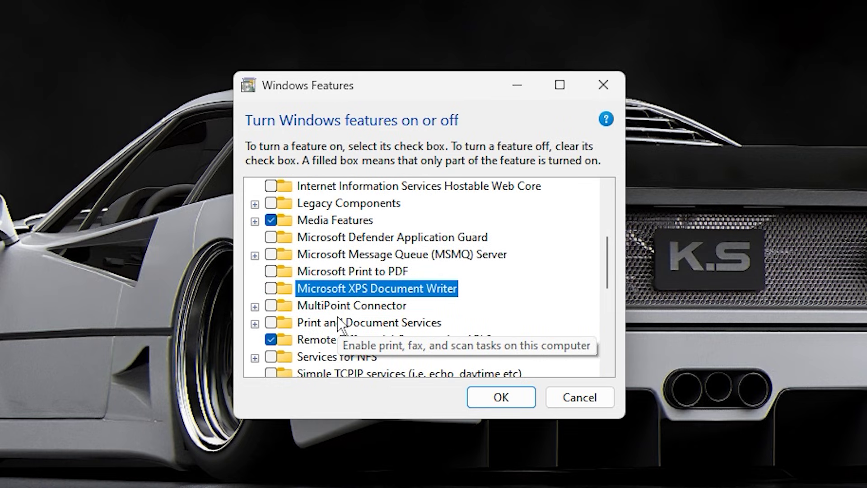
scroll(338, 321, down, 1)
scroll(338, 316, down, 2)
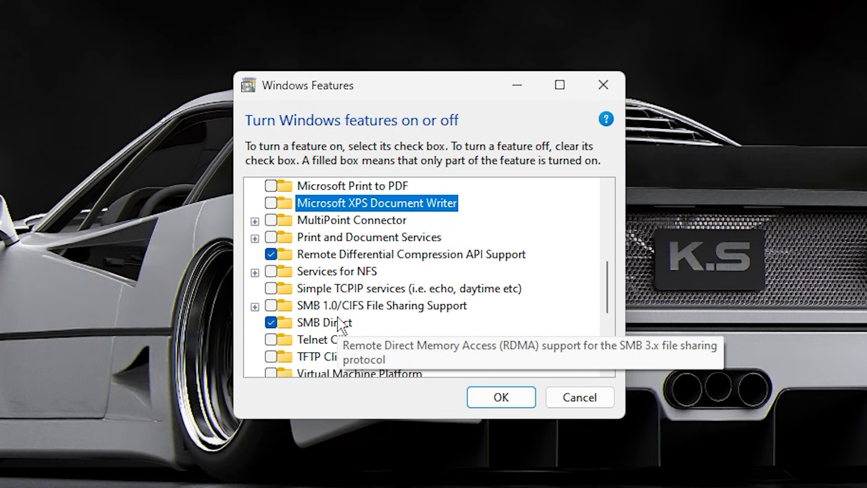
click(363, 288)
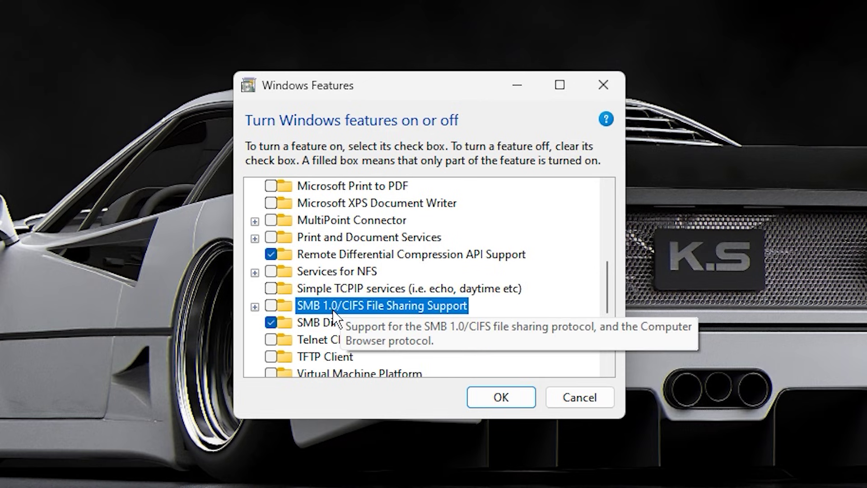
click(357, 309)
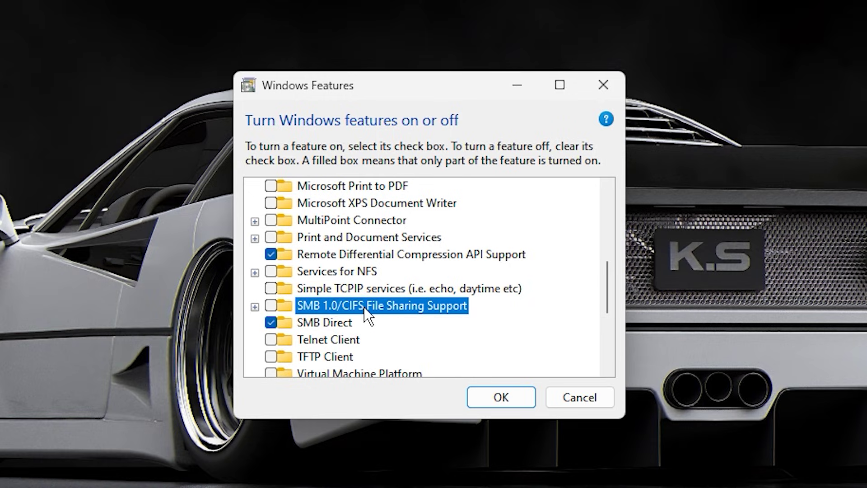
scroll(364, 307, down, 1)
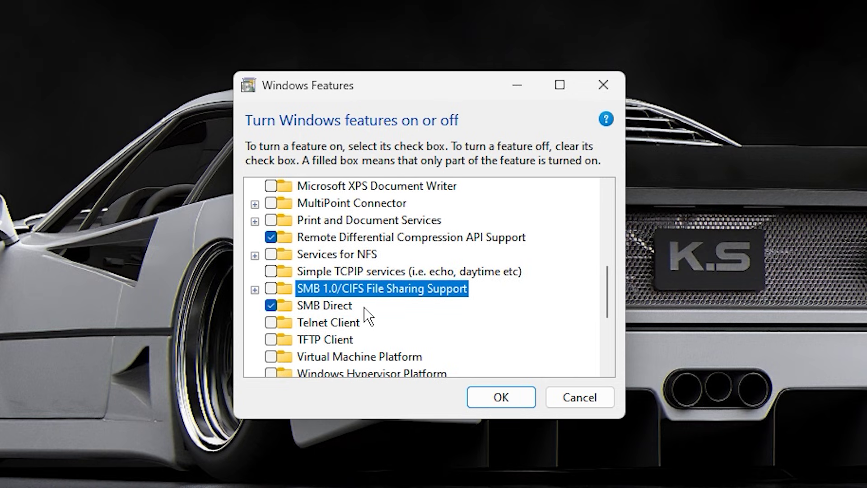
click(318, 323)
click(312, 340)
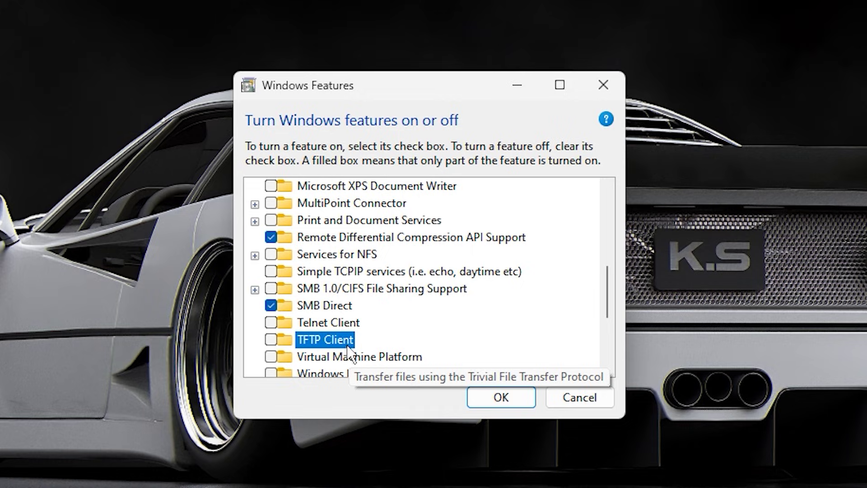
scroll(345, 351, down, 2)
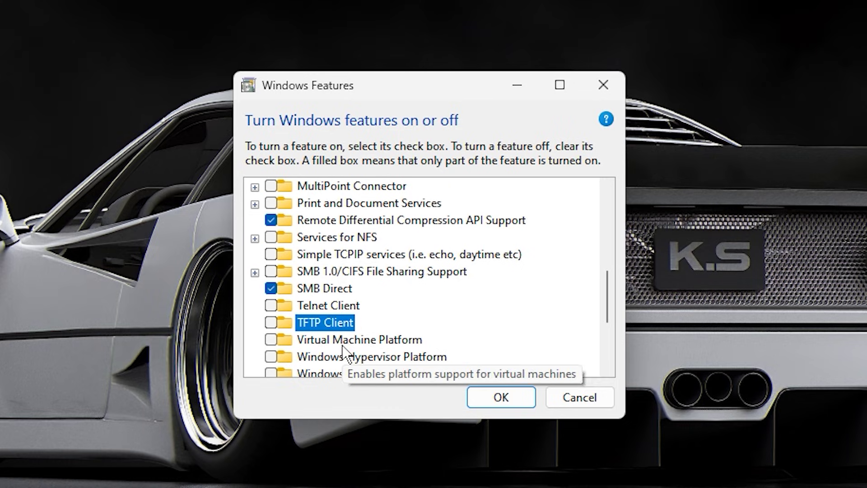
click(367, 322)
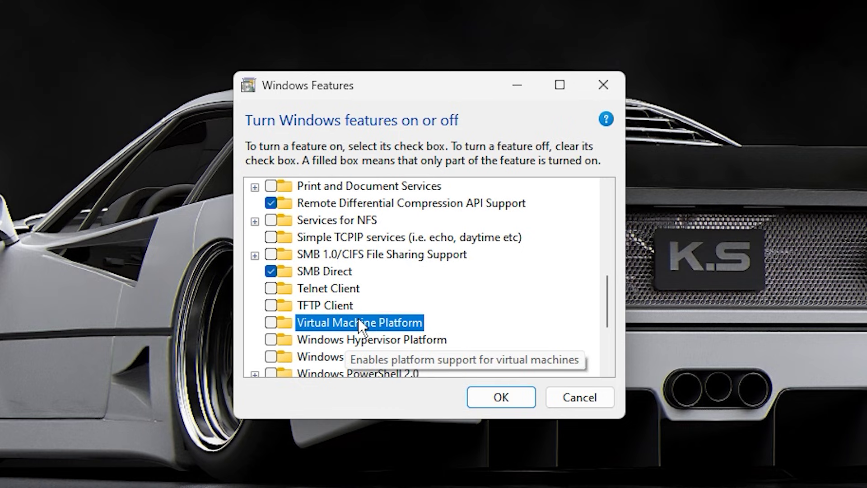
- Check the state of the Windows Hypervisor Platform, PowerShell 2.0, Windows Sandbox, Windows Subsystem for Linux and Work Folders Client features
click(361, 339)
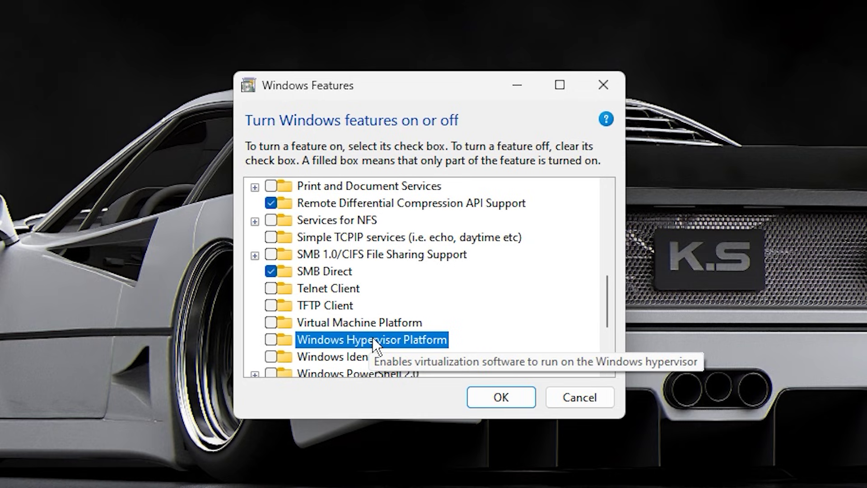
scroll(373, 338, down, 1)
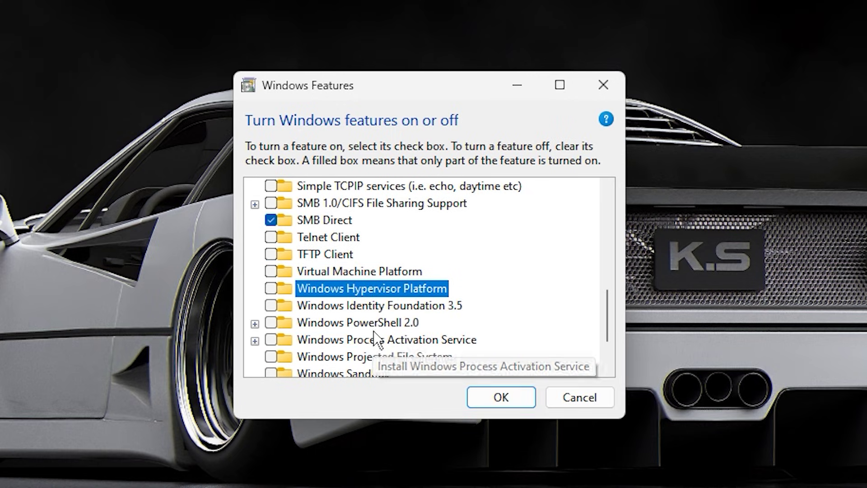
click(362, 330)
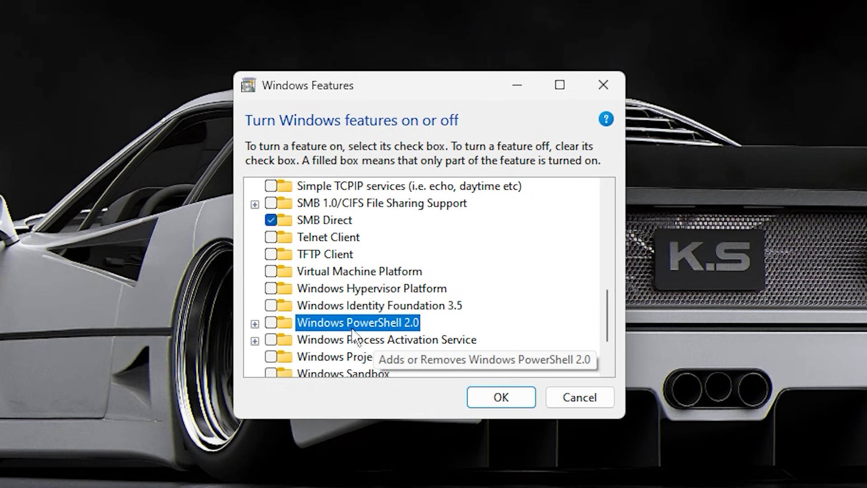
scroll(357, 333, down, 2)
click(373, 307)
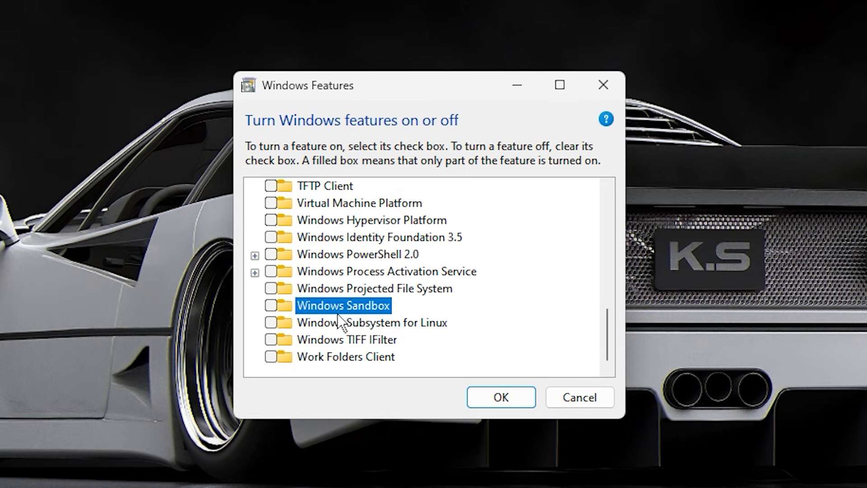
click(362, 323)
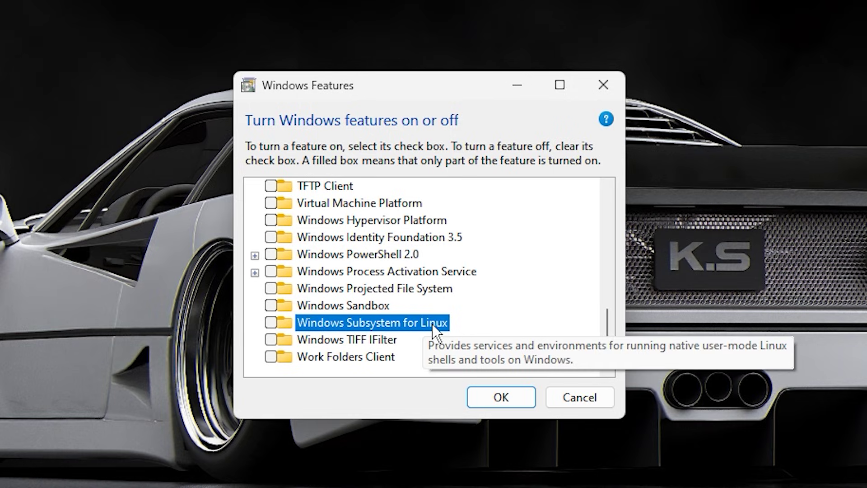
click(369, 356)
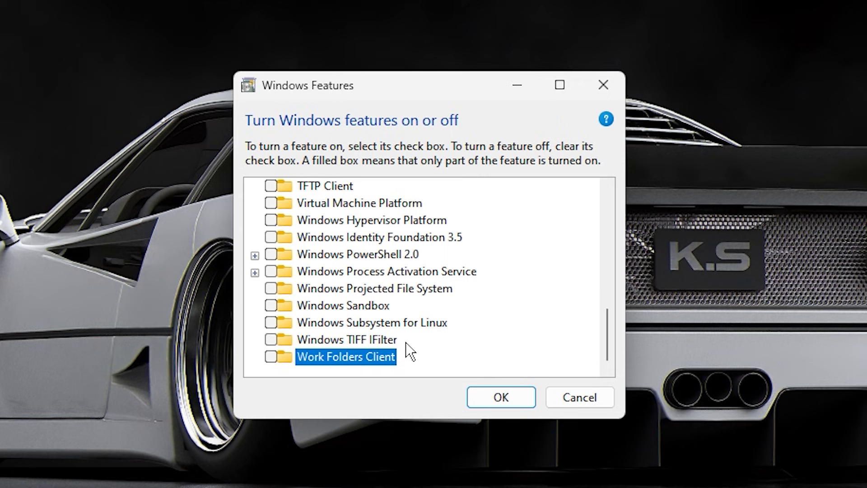
scroll(408, 349, up, 3)
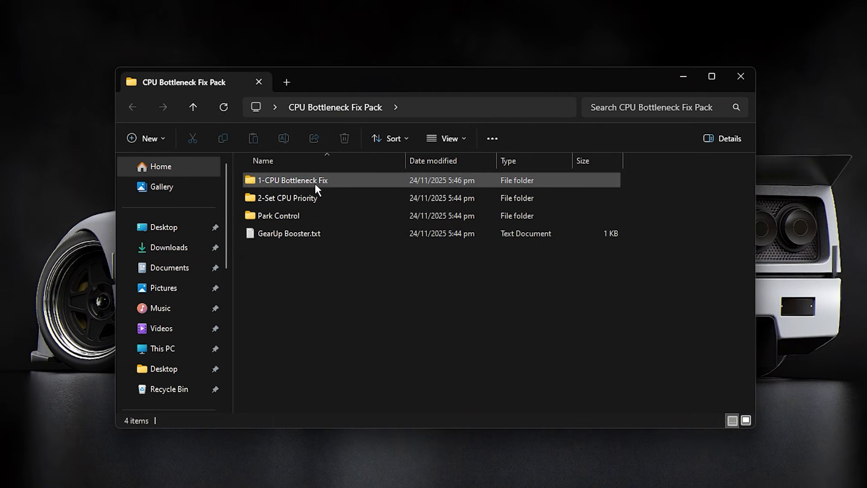
- Open the 1-CPU Bottleneck Fix folder, select all its registry files, and return to the CPU Bottleneck Fix Pack folder
double_click(326, 184)
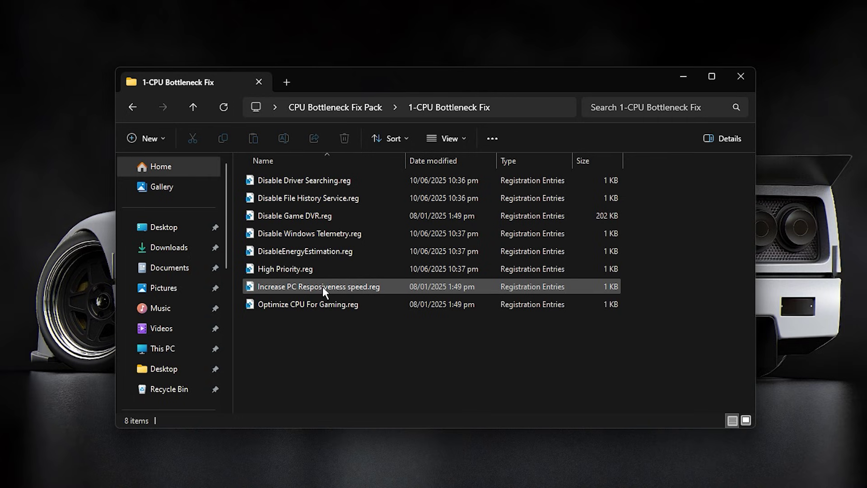
key(ctrl+a)
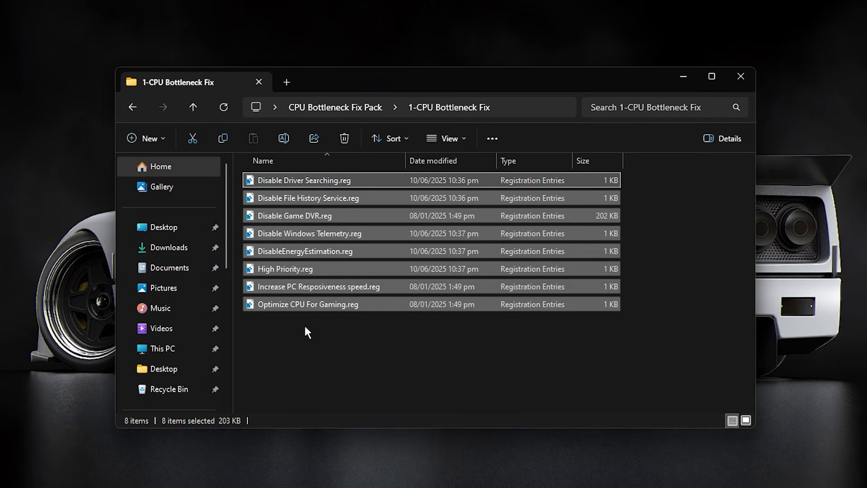
key(alt+Up)
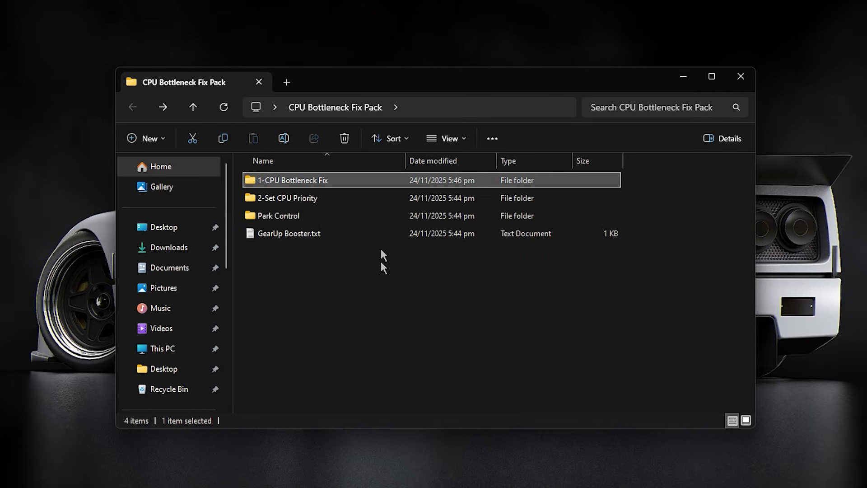
- Open the For INTEL CPU folder inside 2-Set CPU Priority and select Intel Priority.reg
double_click(335, 199)
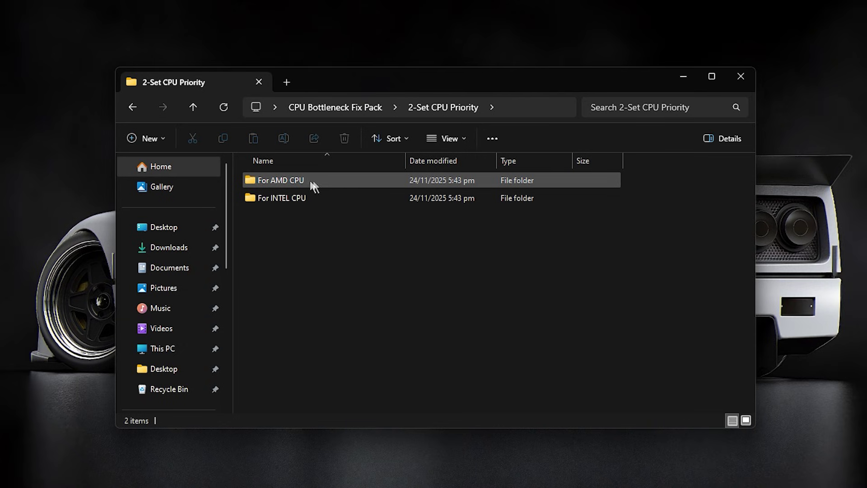
click(329, 195)
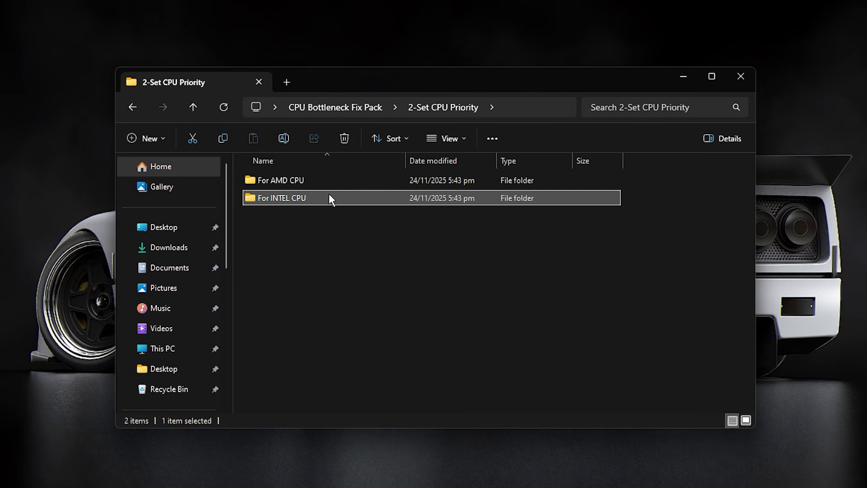
double_click(329, 198)
click(280, 181)
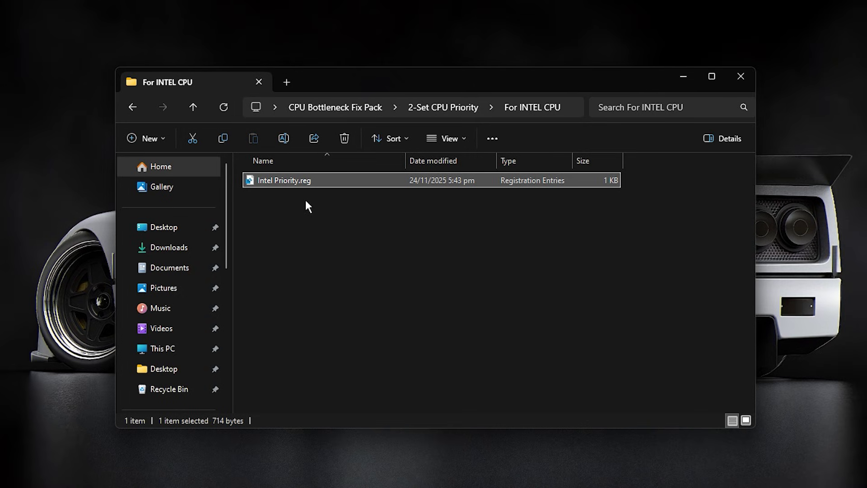
- View the contents of the For AMD CPU folder and return to the CPU Bottleneck Fix Pack folder
key(alt+Left)
double_click(334, 180)
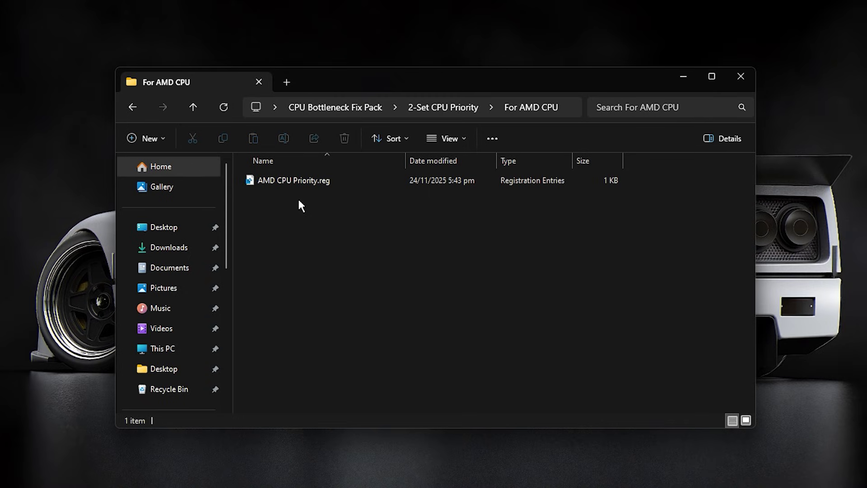
key(alt+Left)
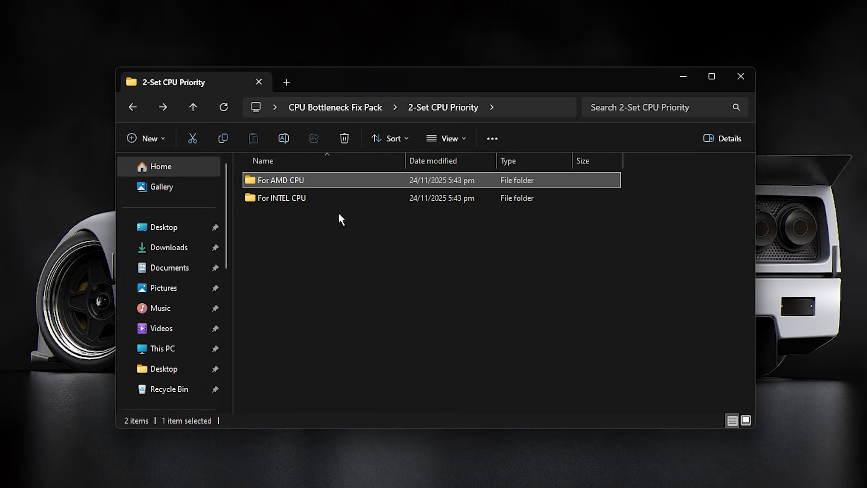
key(alt+Left)
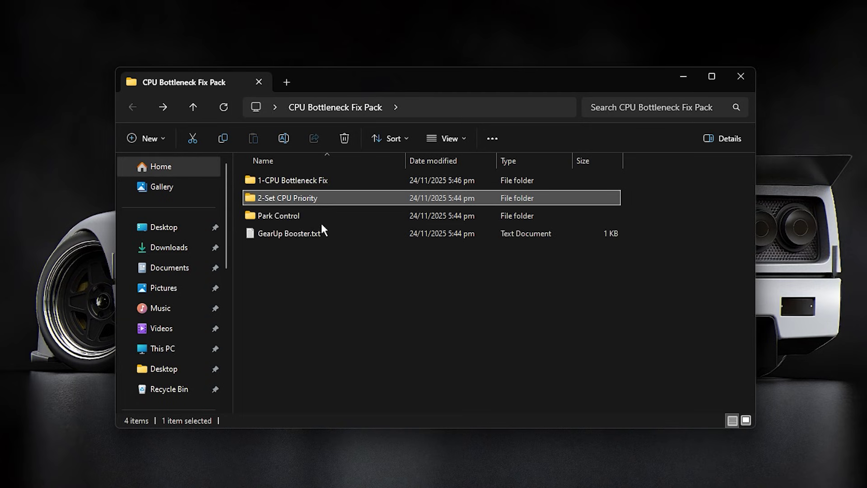
- Select parkcontrolsetup64.exe in the Park Control folder, and choose the Bitsum Highest Performance power profile in ParkControl Pro
double_click(289, 216)
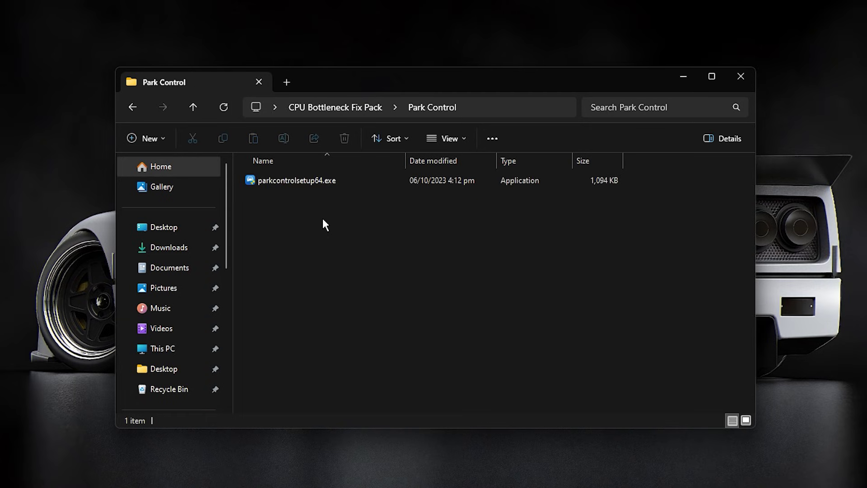
click(304, 177)
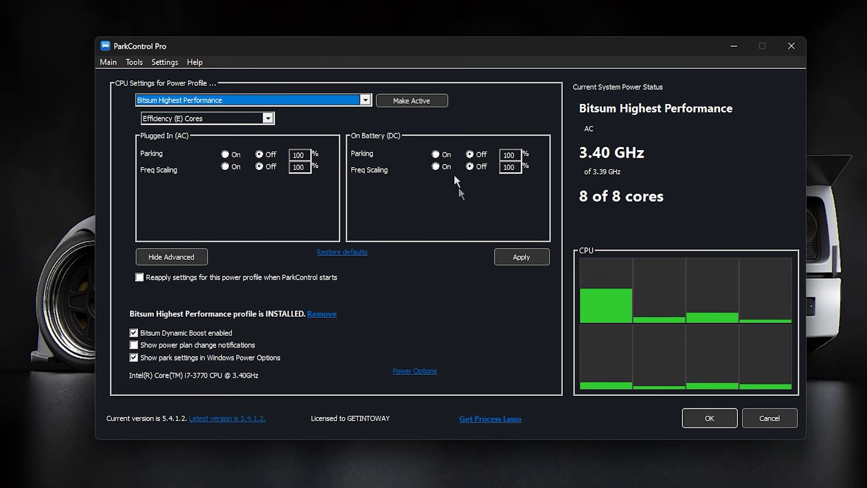
click(289, 100)
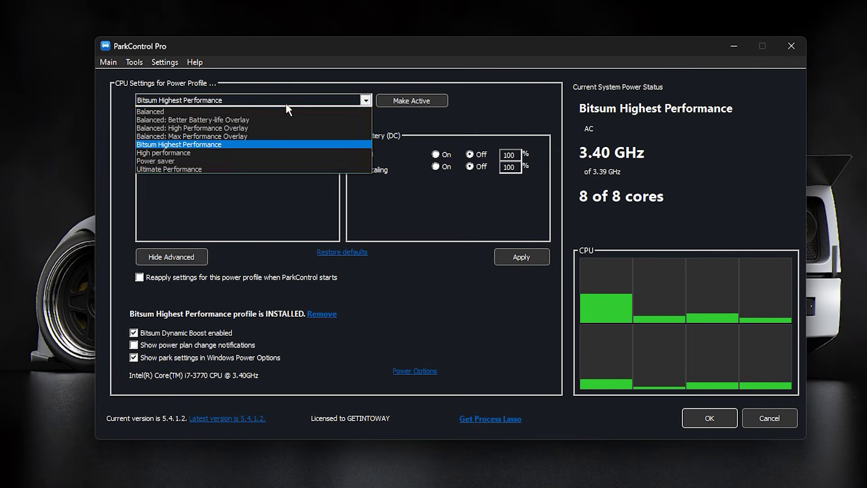
click(192, 146)
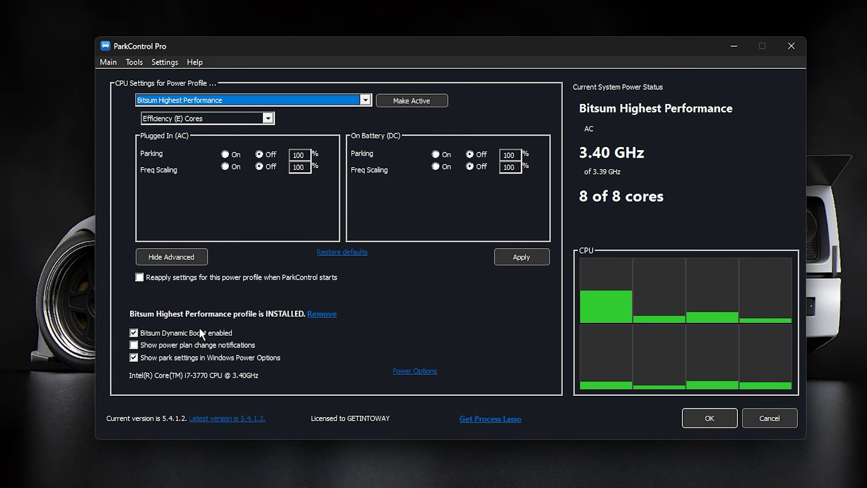
- Open the advanced power settings of the Bitsum Highest Performance plan from ParkControl's link to Windows Power Options
mouse_move(201, 334)
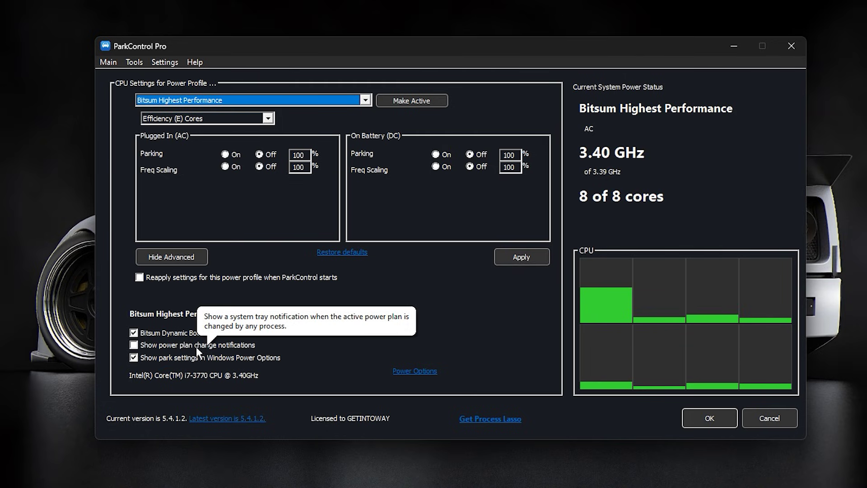
click(412, 371)
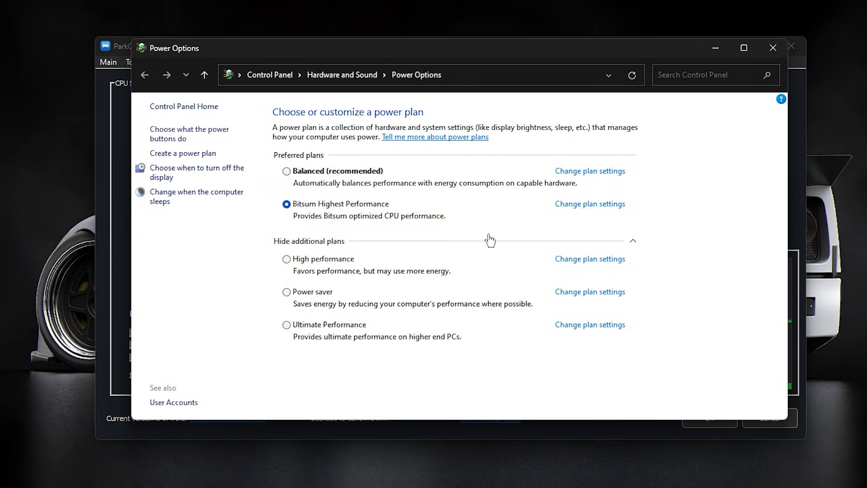
click(590, 204)
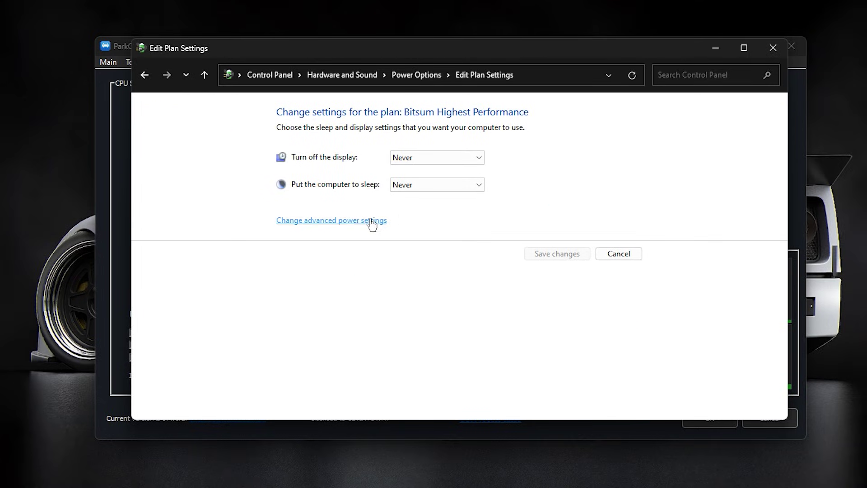
click(324, 224)
drag(57, 1, 416, 93)
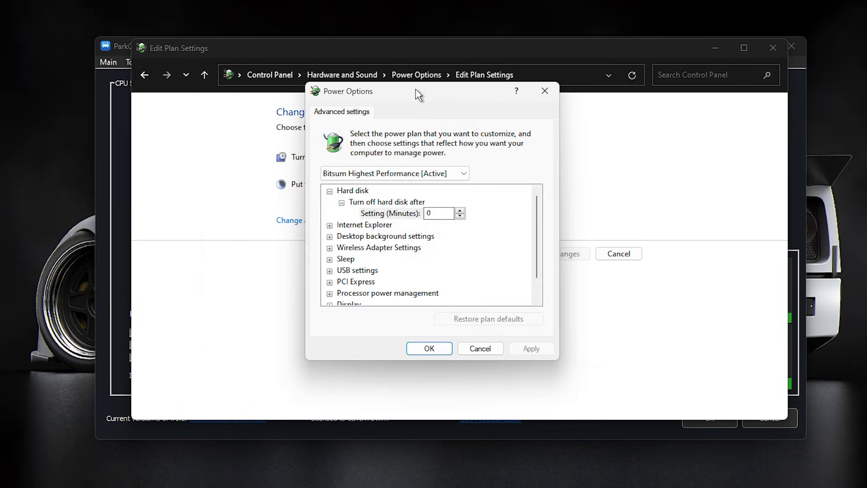
- Check the plan's PCI Express Link State Power Management and minimum and maximum processor state settings, and return to ParkControl Pro
double_click(355, 282)
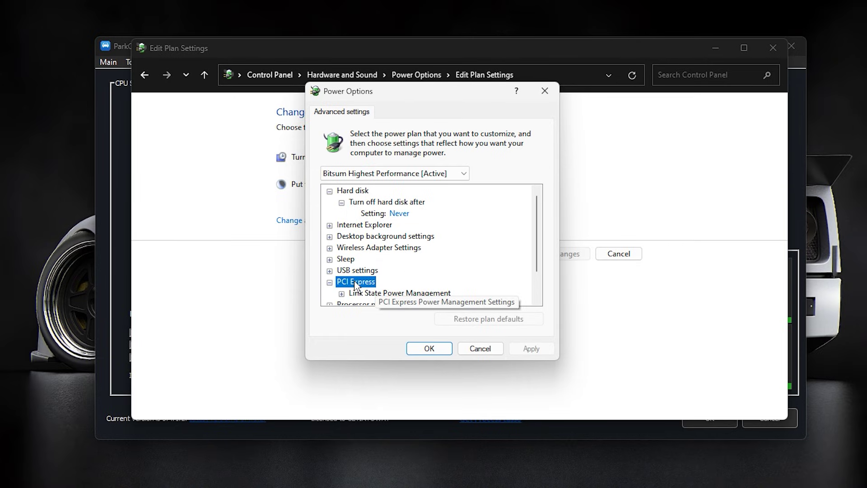
double_click(392, 293)
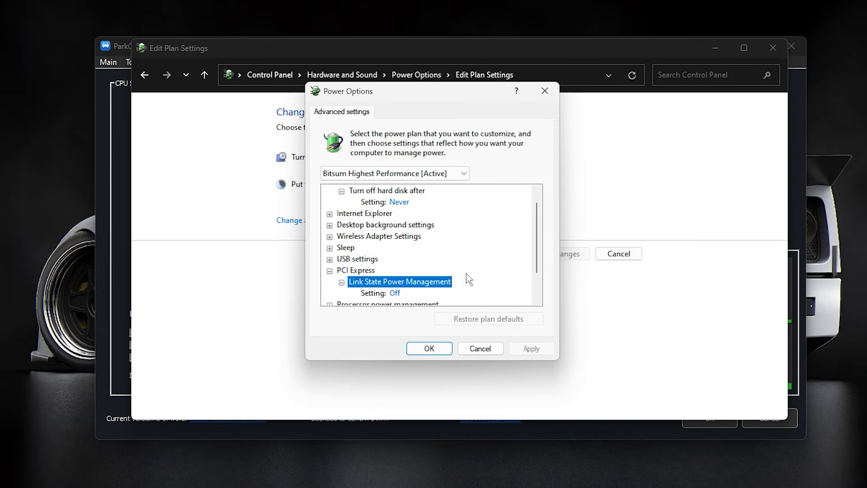
scroll(472, 273, down, 1)
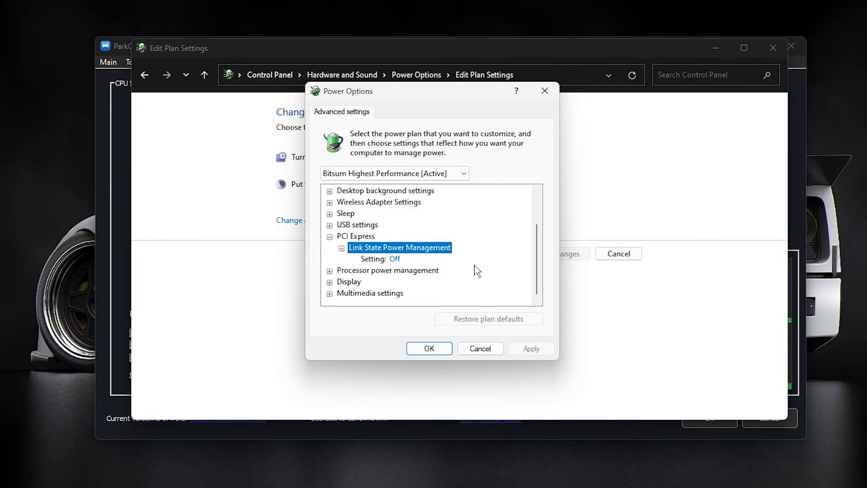
double_click(398, 271)
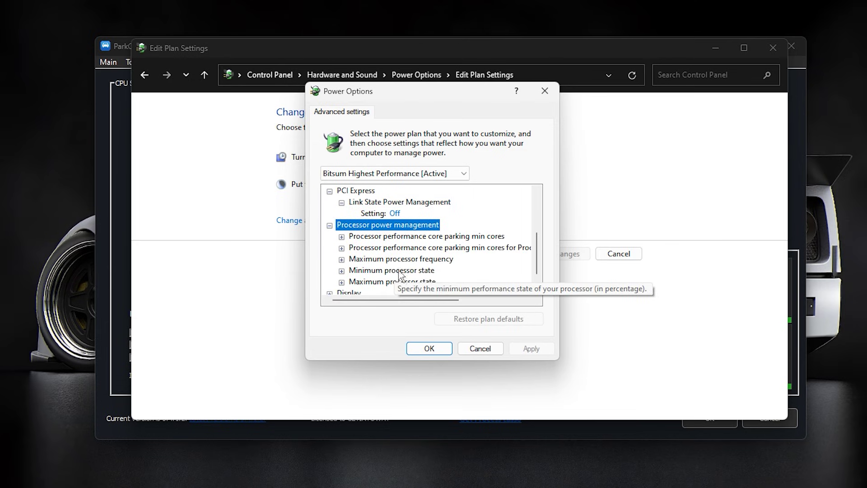
double_click(393, 271)
scroll(389, 275, down, 1)
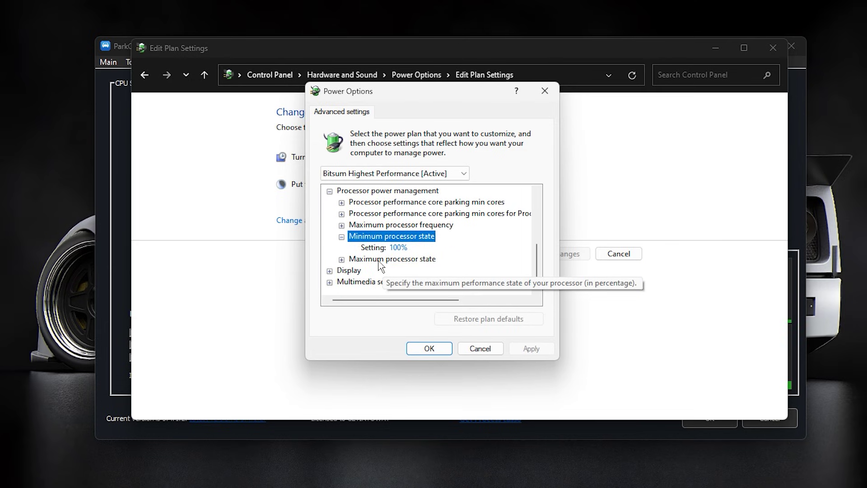
double_click(389, 260)
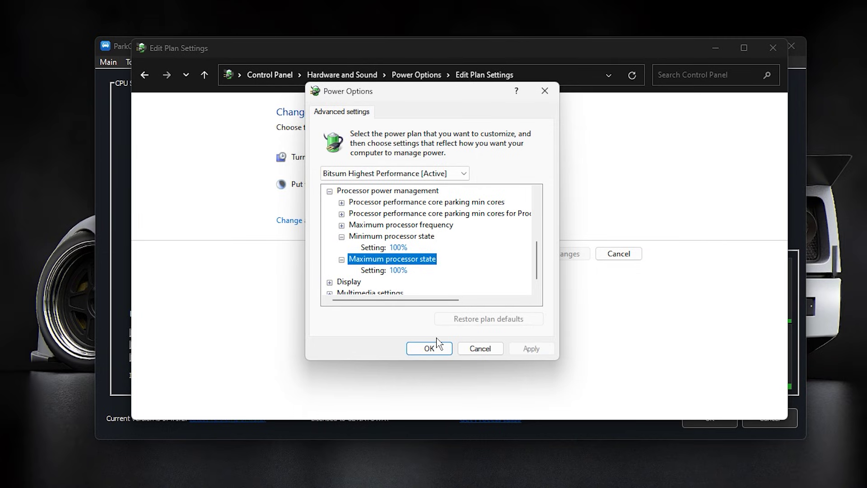
click(436, 349)
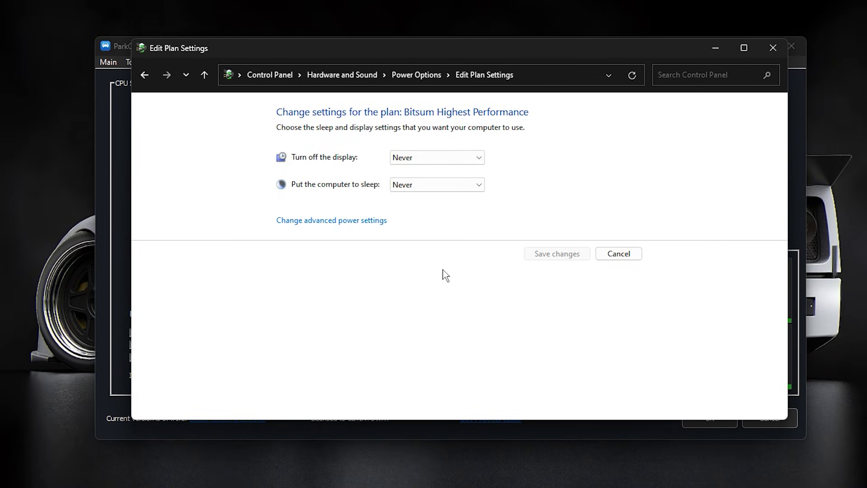
click(714, 50)
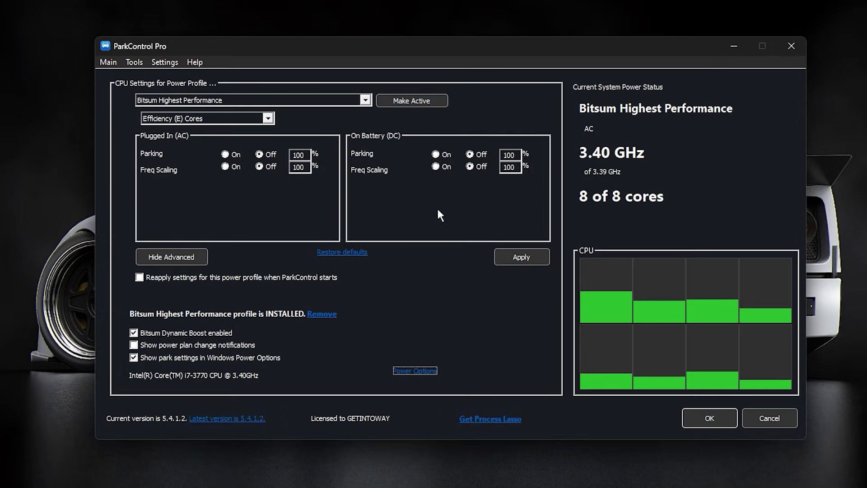
- Make the Bitsum Highest Performance profile active, apply the ParkControl settings, and minimize the ParkControl window
click(414, 101)
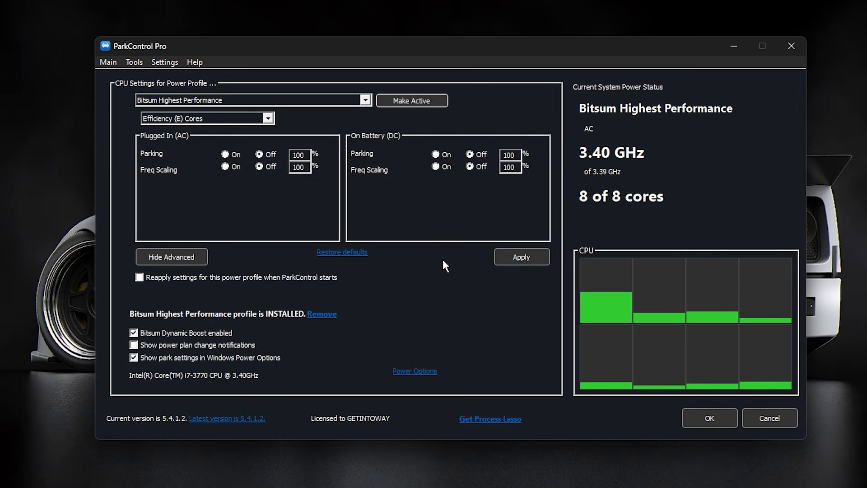
click(524, 261)
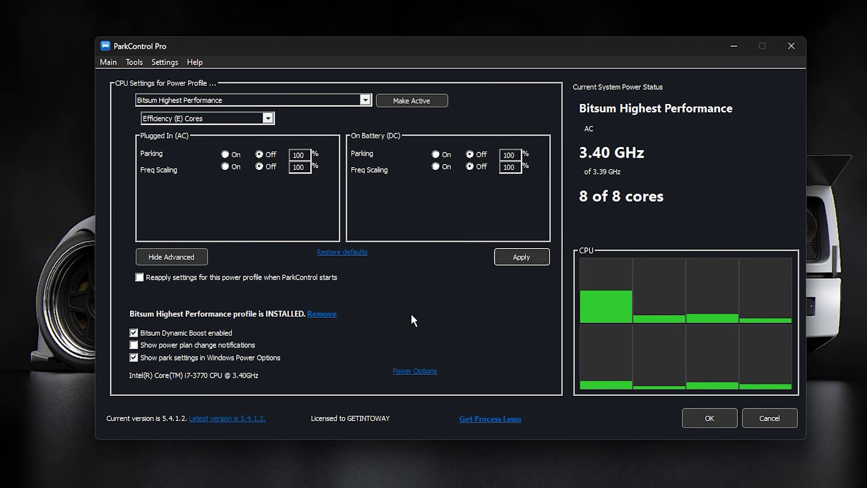
click(725, 46)
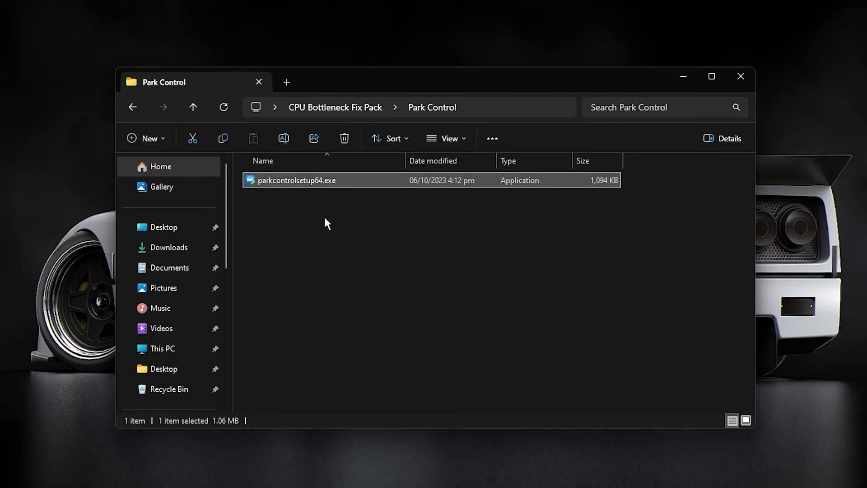
- Open GearUp Booster.txt from the CPU Bottleneck Fix Pack folder, highlight its GearUP Booster download link, and close the note
key(alt+Left)
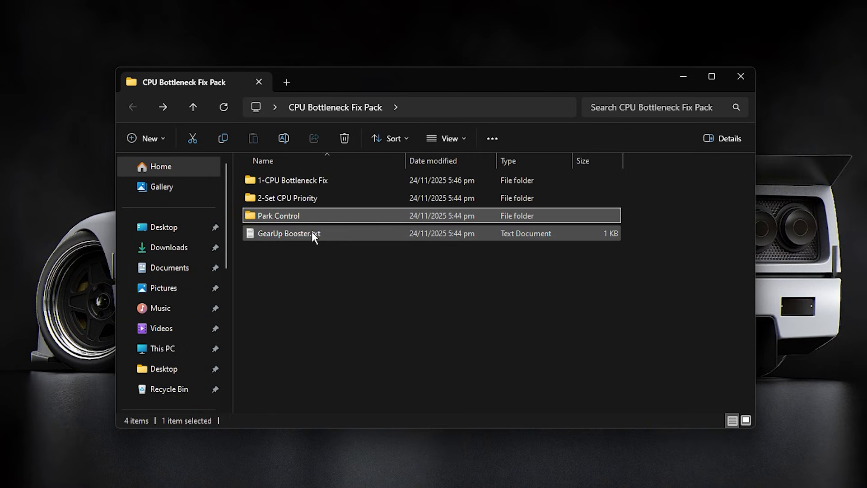
double_click(310, 232)
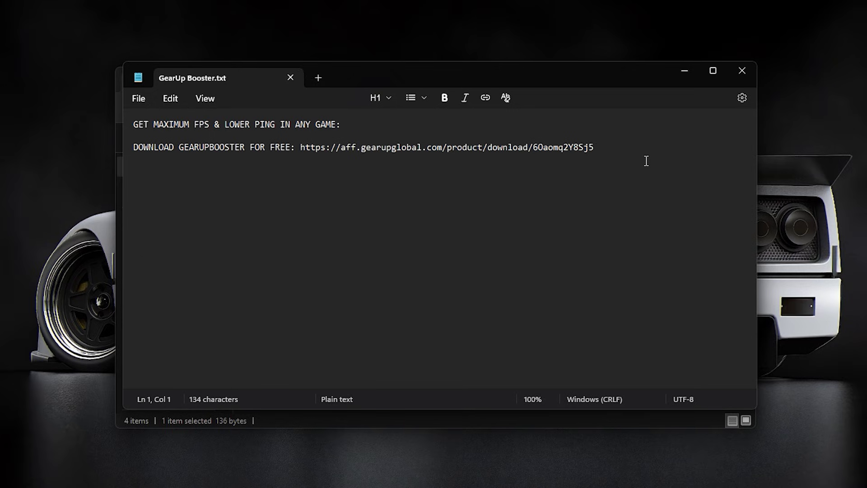
drag(618, 147, 307, 143)
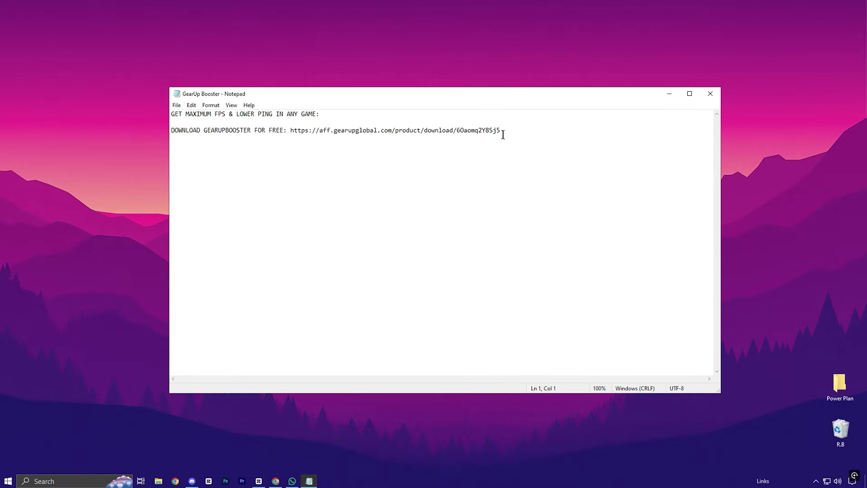
drag(504, 128, 291, 136)
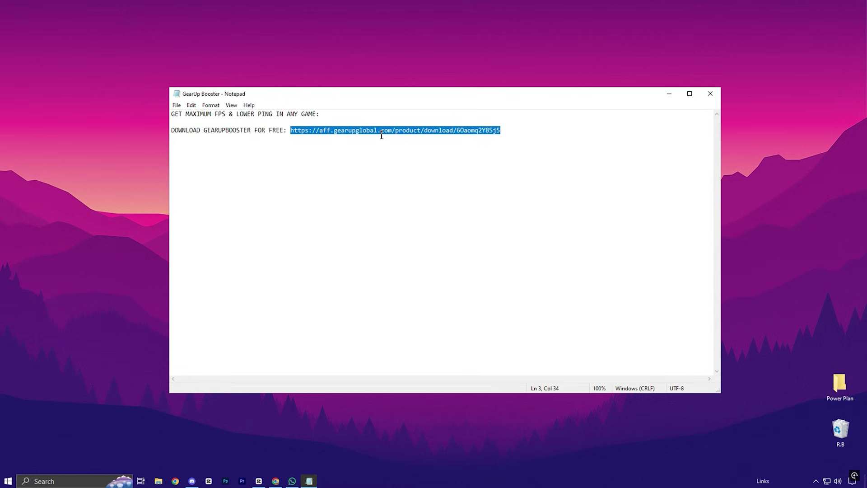
click(718, 92)
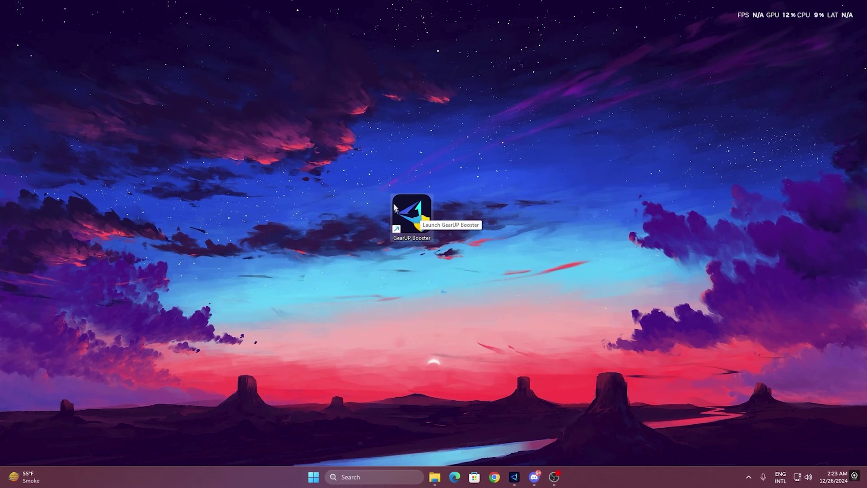
- Launch GearUP Booster from the desktop and view the account's membership details and the games on its home page
double_click(412, 212)
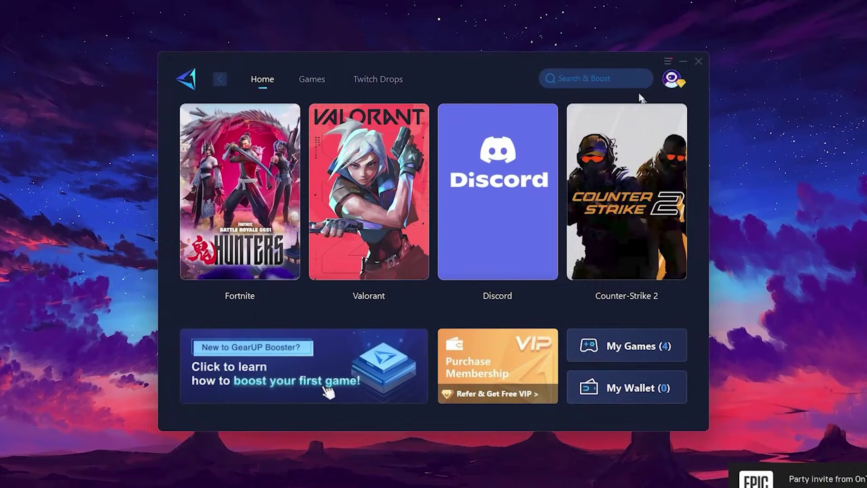
mouse_move(678, 79)
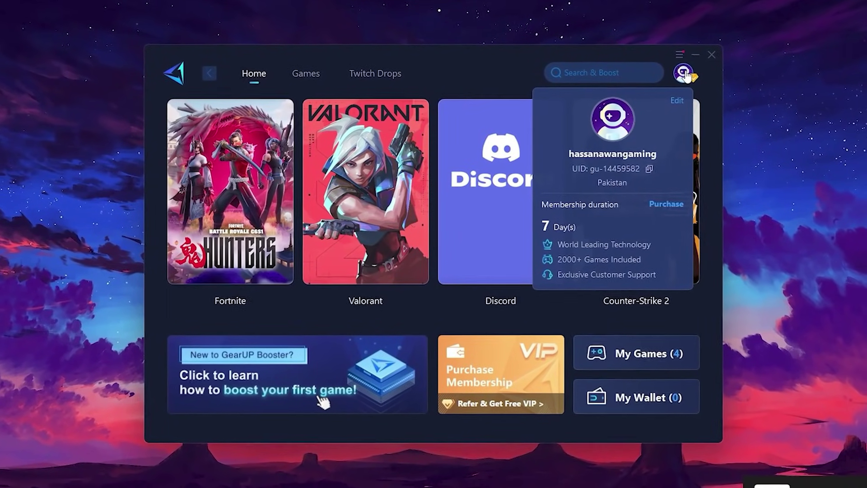
mouse_move(534, 118)
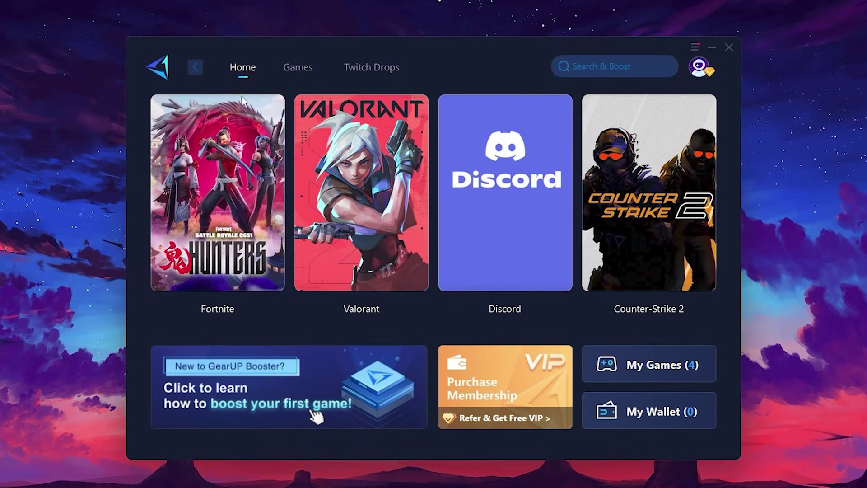
mouse_move(202, 158)
mouse_move(661, 176)
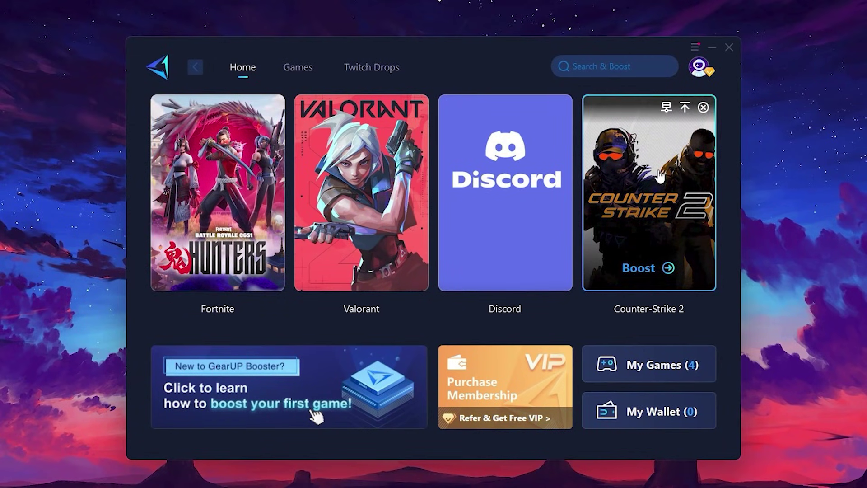
- Look over the popular games catalogue in GearUP Booster, and start boosting Fortnite from the home page
click(291, 70)
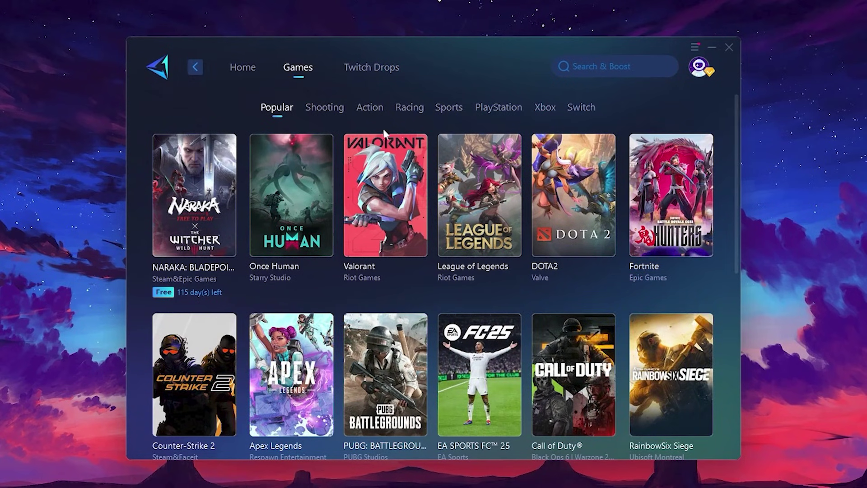
mouse_move(599, 169)
click(244, 73)
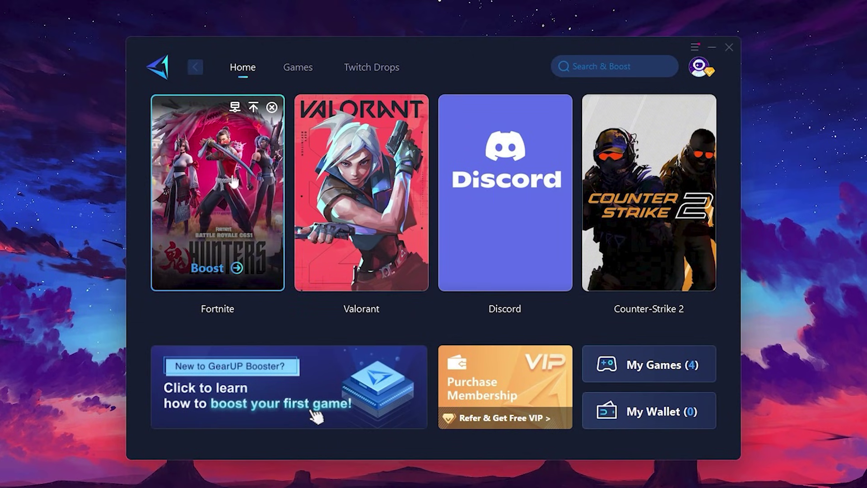
click(210, 270)
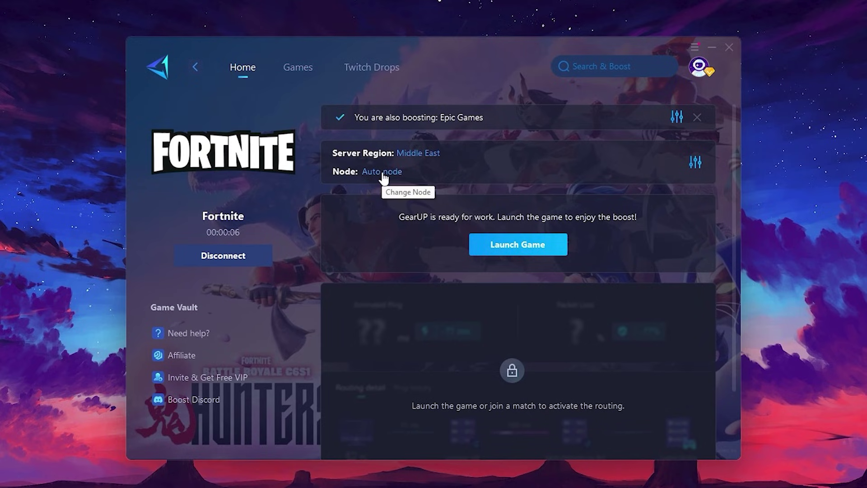
- Review the game server regions offered for Fortnite and close the region selection without choosing another one
click(423, 154)
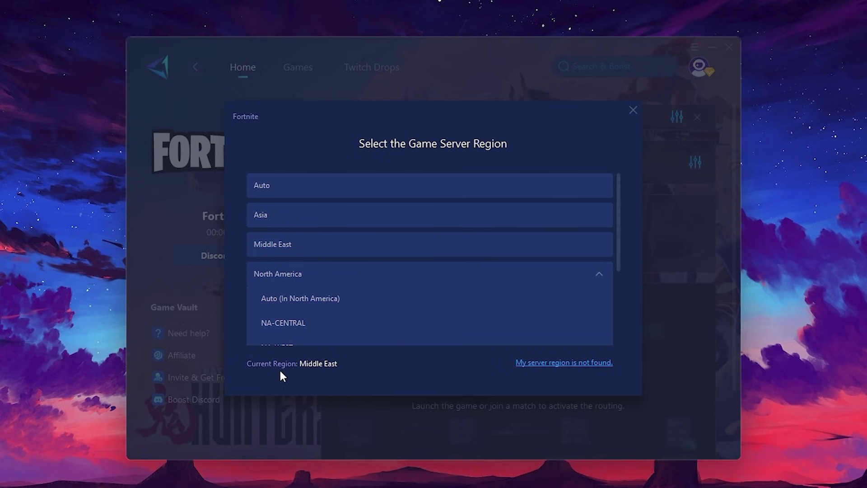
scroll(399, 267, down, 2)
scroll(310, 242, up, 1)
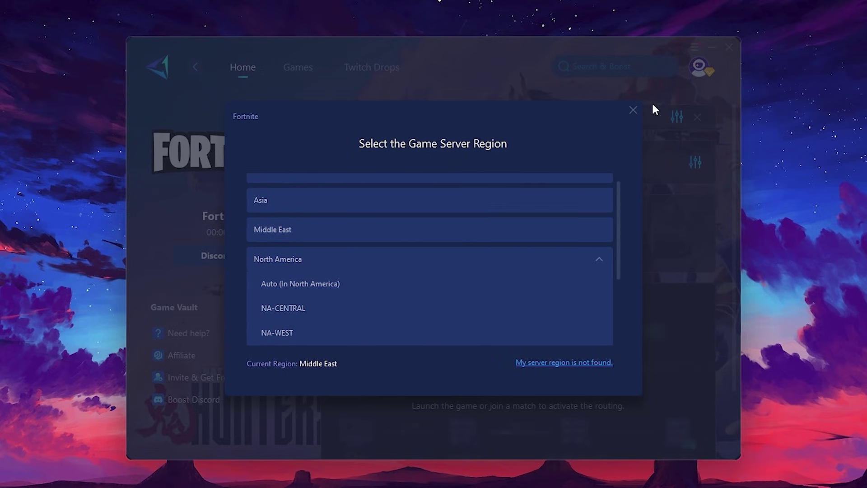
click(634, 111)
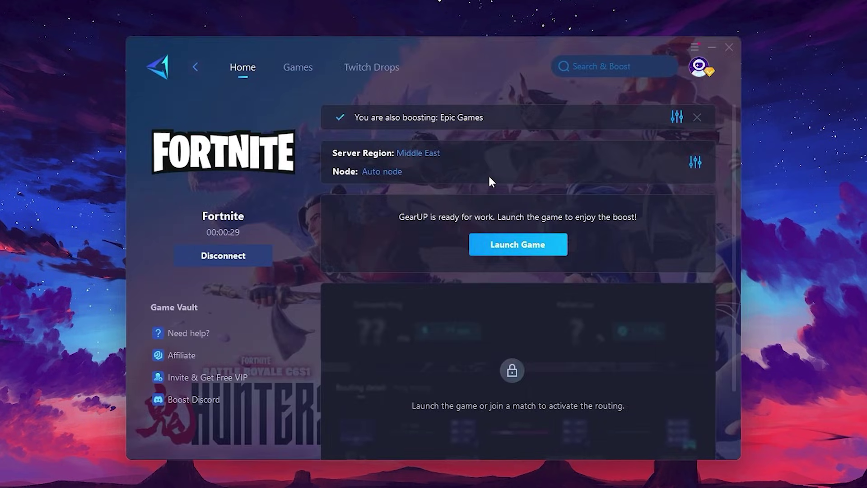
- Review the nodes, pings and modes offered for Fortnite's Middle East server, and close the node selection
click(377, 171)
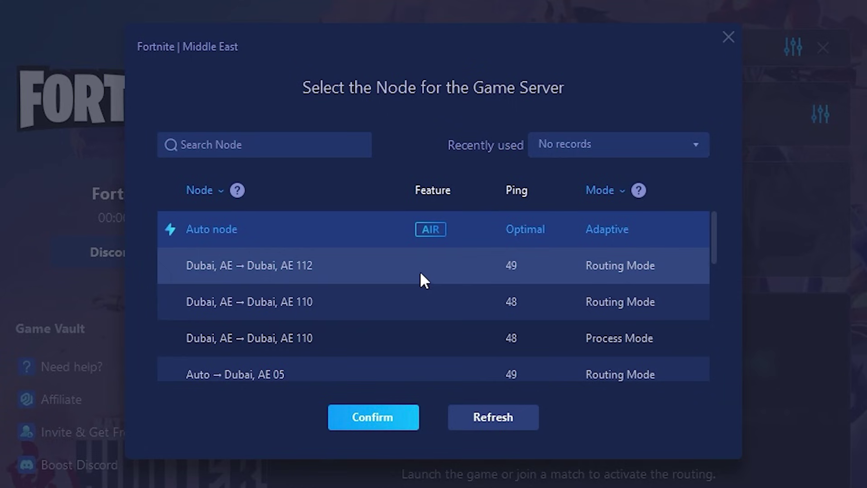
scroll(420, 273, down, 3)
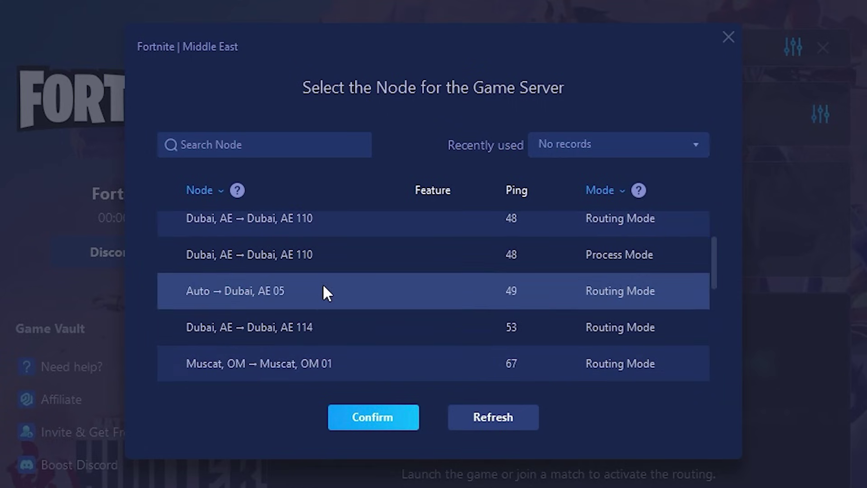
scroll(571, 302, up, 2)
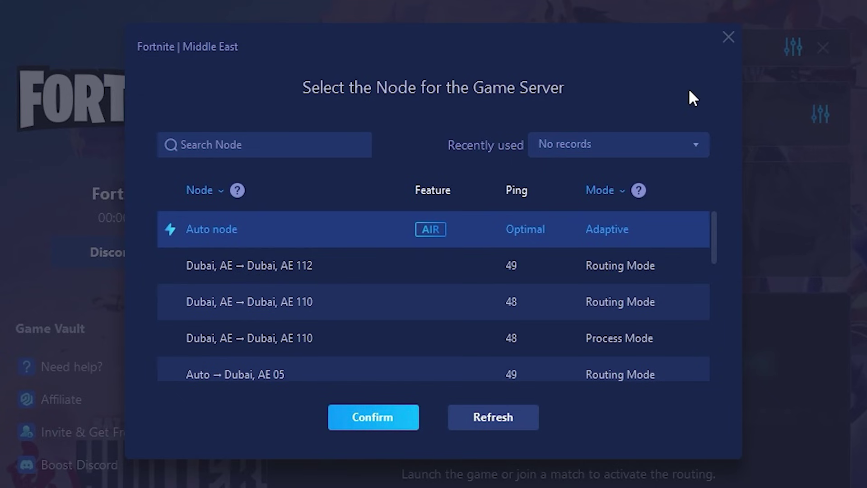
click(732, 39)
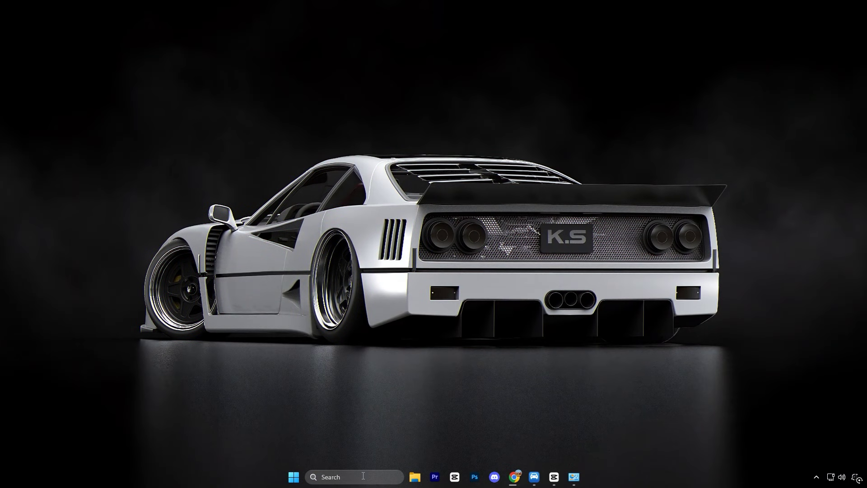
- Search Windows for Registry Editor, run it as administrator, and approve the User Account Control request
click(364, 476)
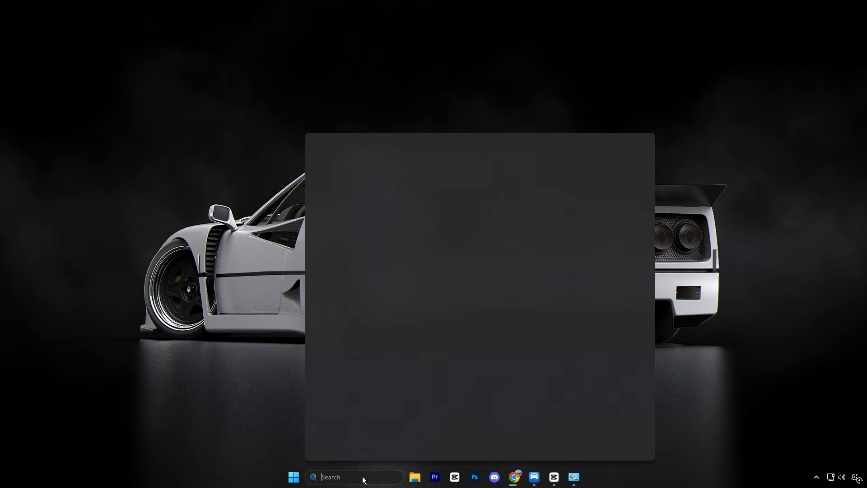
text(registry Editor)
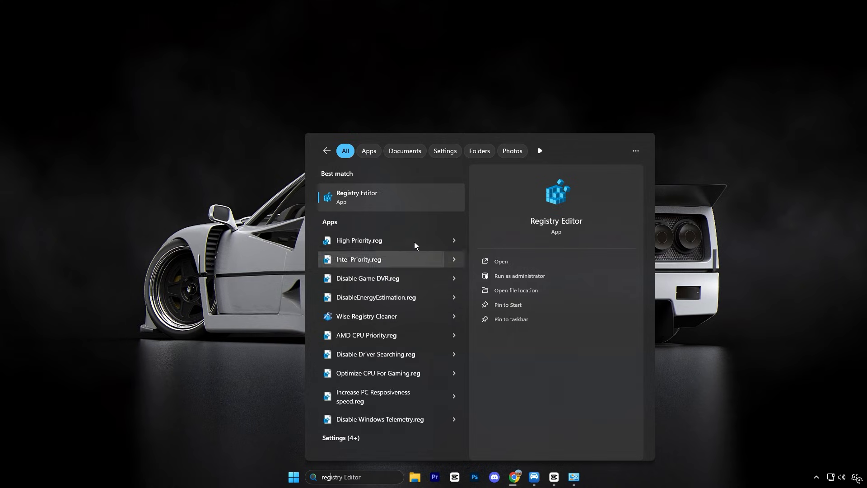
right_click(402, 186)
click(430, 197)
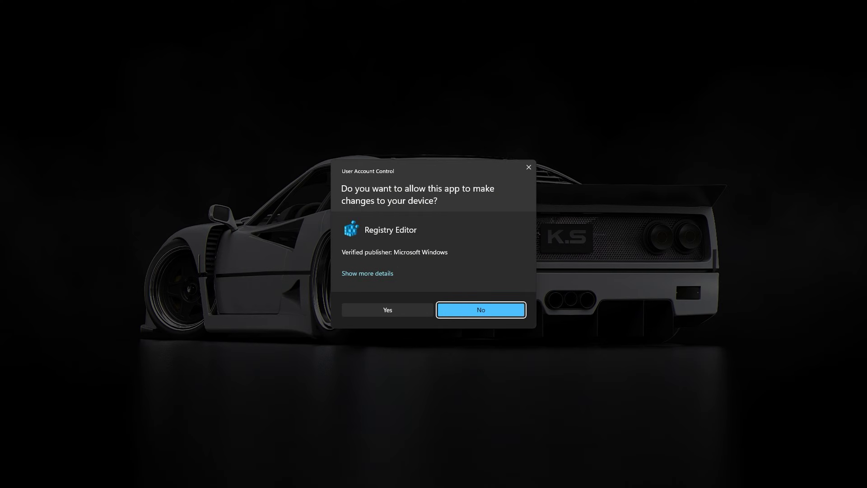
key(alt+y)
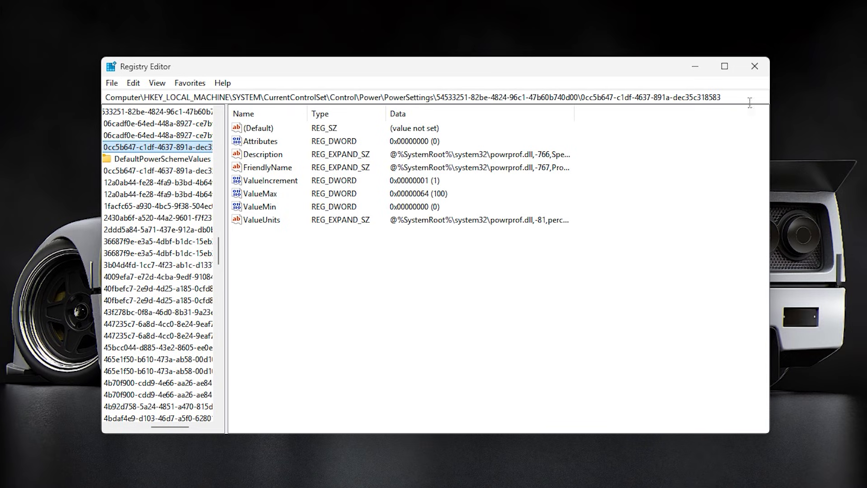
- Set ValueMax to hexadecimal 100 in the PowerSettings subkey 0cc5b647-c1df-4637-891a-dec35c318583
drag(750, 98, 104, 120)
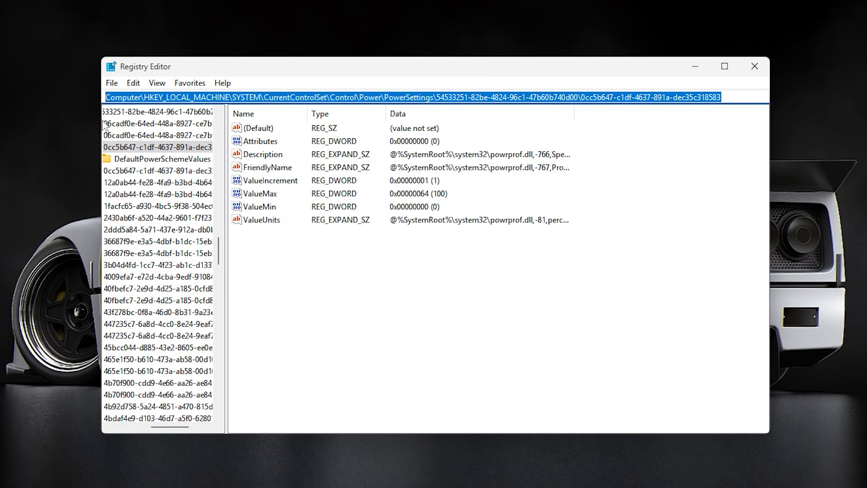
click(269, 259)
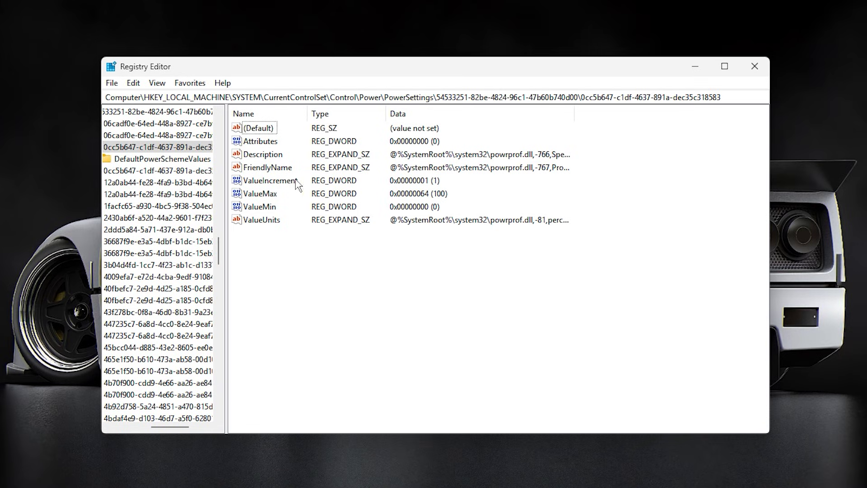
click(256, 197)
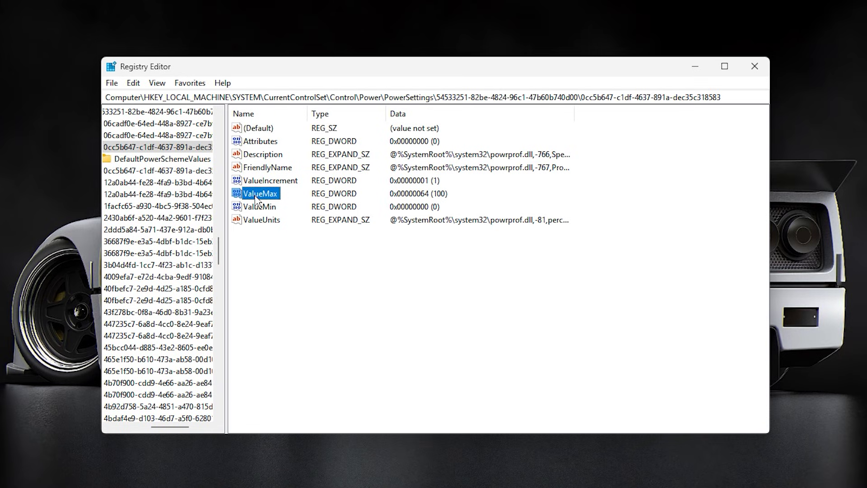
double_click(257, 197)
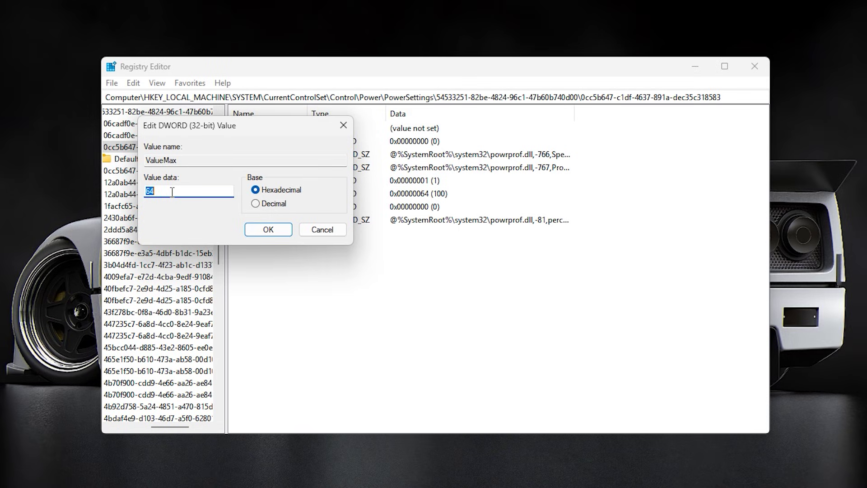
text(100)
click(267, 231)
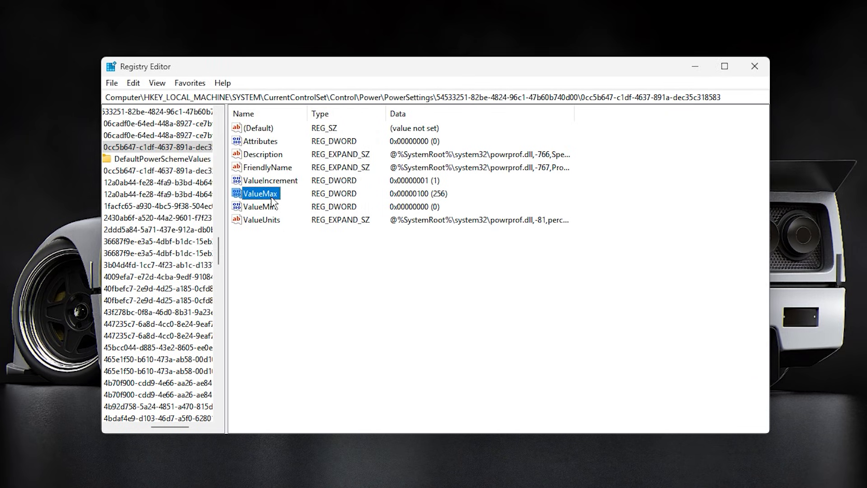
- Open ValueMin in the same power settings key and confirm its value data as hexadecimal 0
click(258, 208)
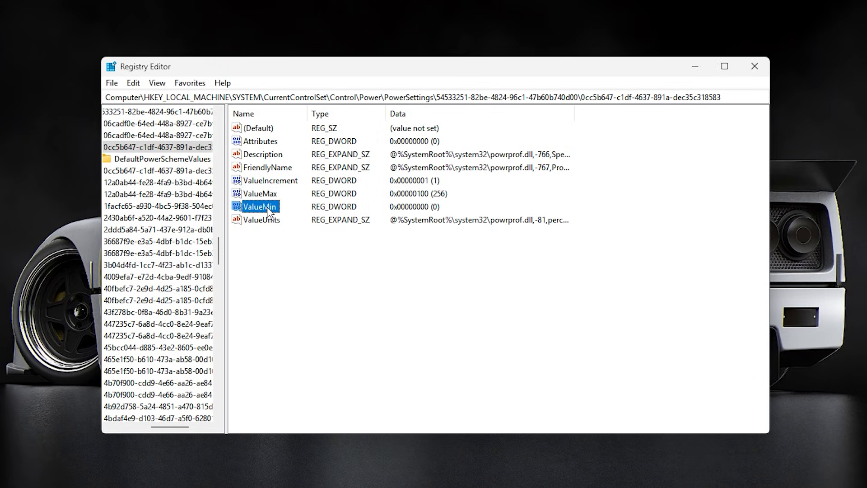
double_click(258, 208)
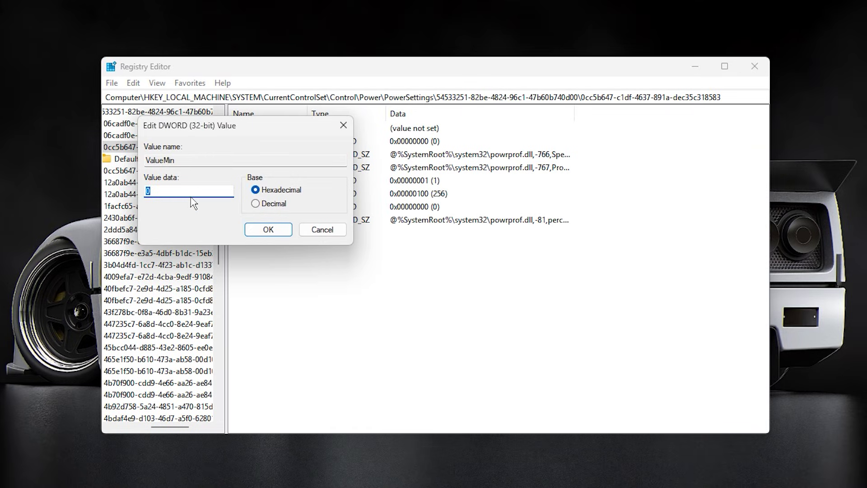
click(162, 191)
click(270, 231)
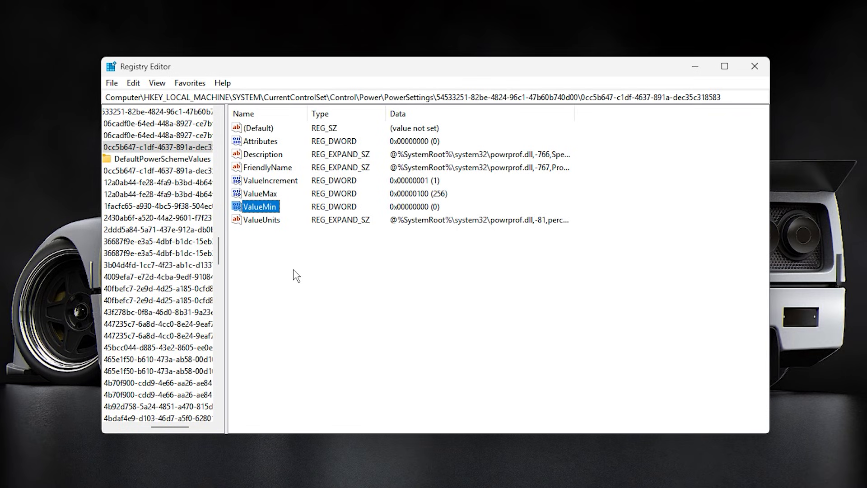
- Go to the registry key Computer\HKEY_LOCAL_MACHINE\SYSTEM\CurrentControlSet\Control\PriorityControl
drag(732, 97, 104, 97)
text(Computer\HKEY_LOCAL_MACHINE\SYSTEM\CurrentControlSet\Control\PriorityControl)
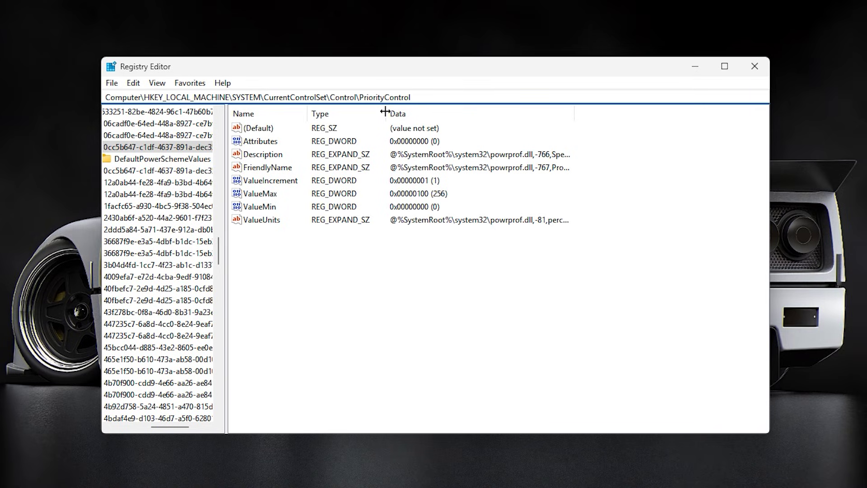
key(Return)
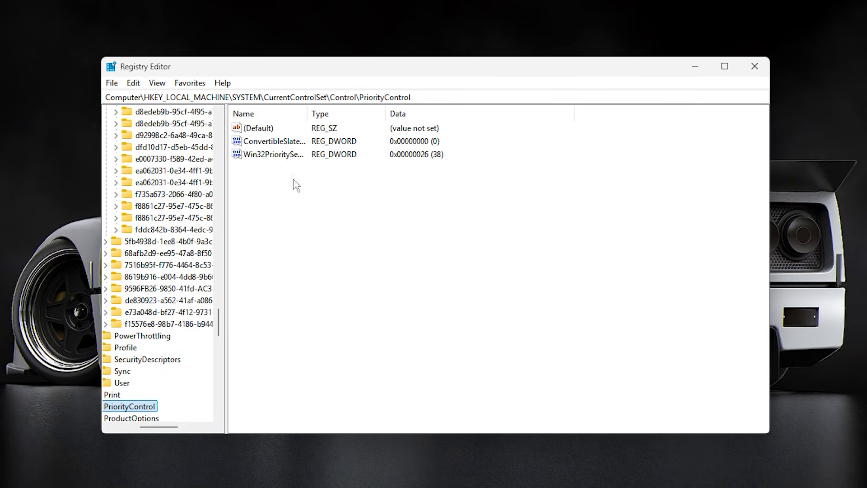
- Open Win32PrioritySeparation for modification and confirm its value data as hexadecimal 26
click(281, 154)
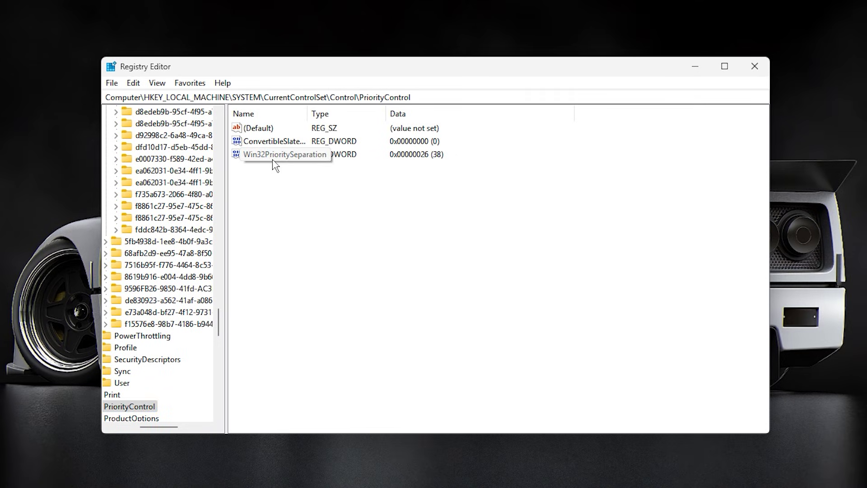
right_click(273, 159)
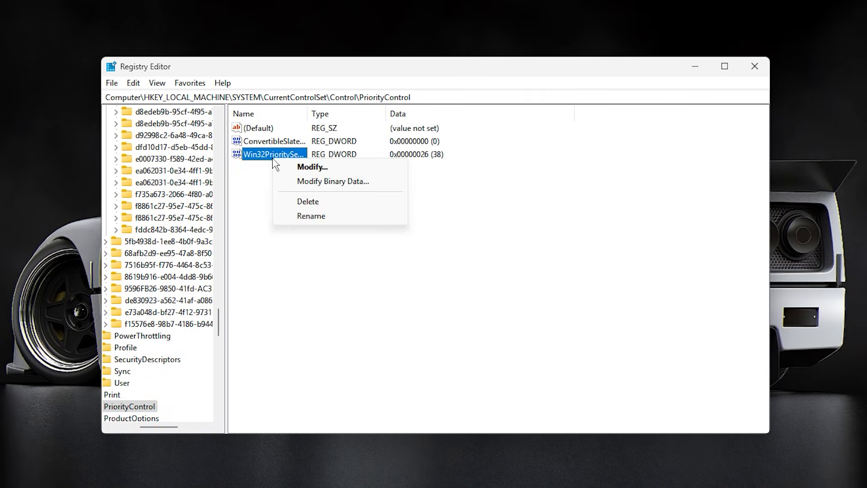
click(314, 167)
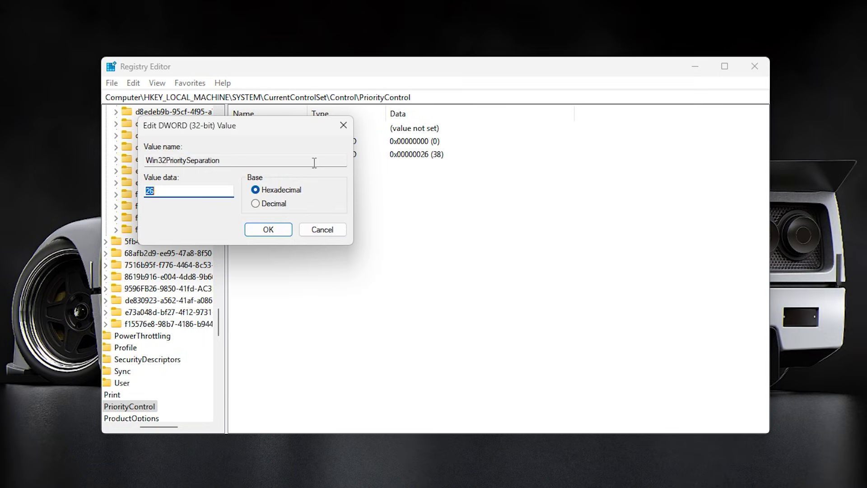
click(171, 192)
click(266, 232)
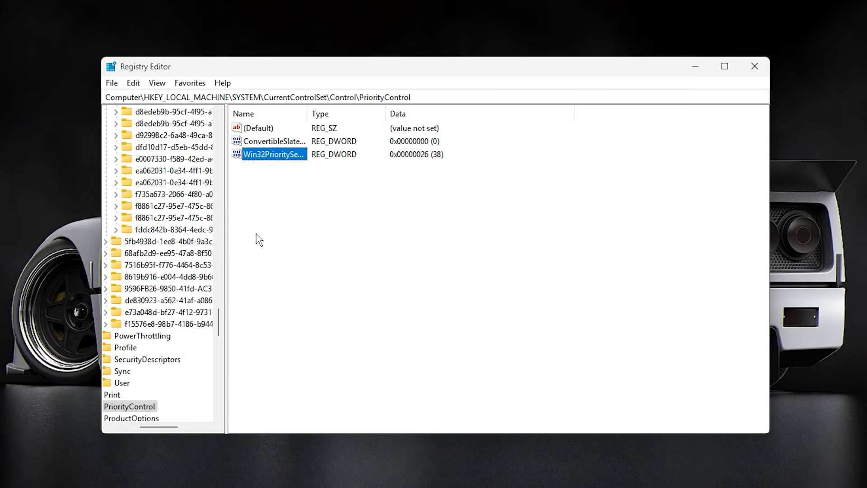